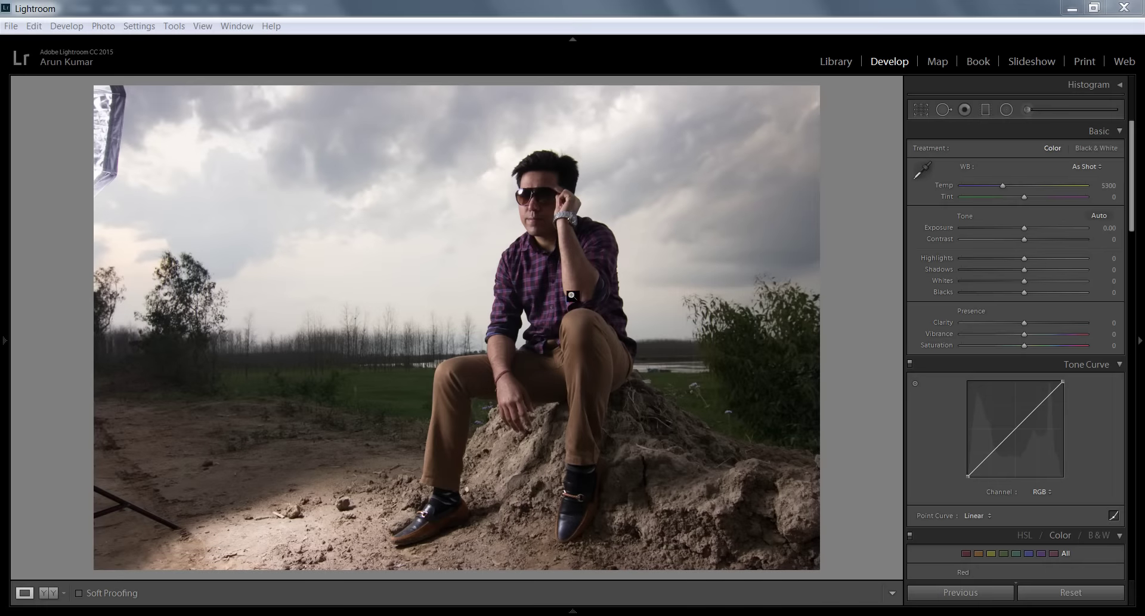
# Step: Enable lens profile corrections and chromatic aberration removal, then review the Profile, Color and Manual settings
pyautogui.moveTo(1136, 193); pyautogui.dragTo(1115, 505)
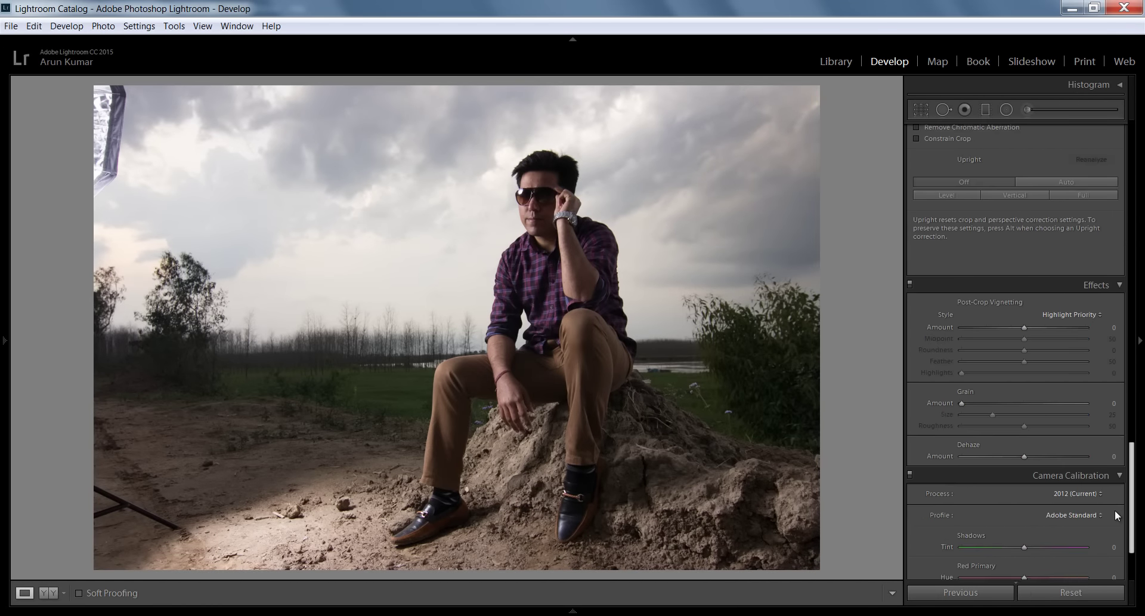
pyautogui.scroll(5, 1008, 334)
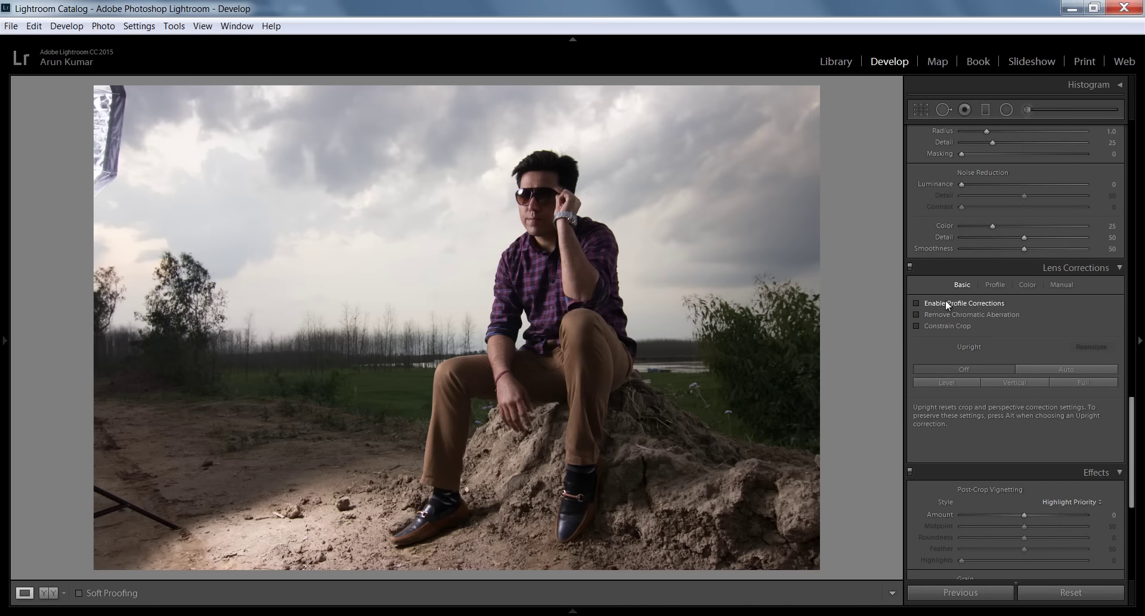
pyautogui.click(928, 314)
pyautogui.click(929, 325)
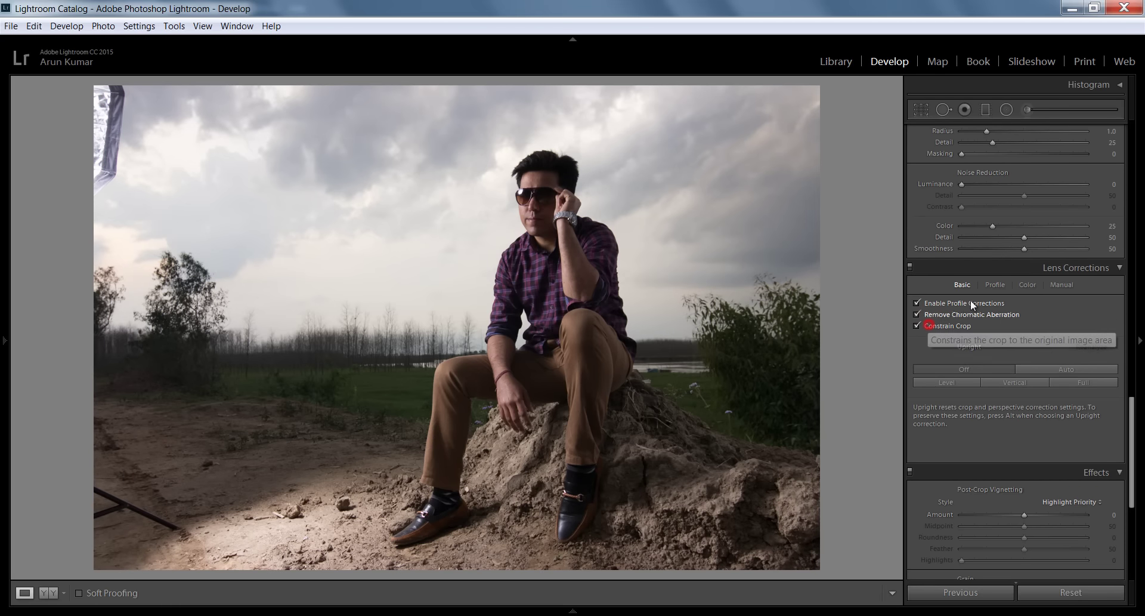
pyautogui.click(993, 285)
pyautogui.click(1026, 285)
pyautogui.click(1060, 285)
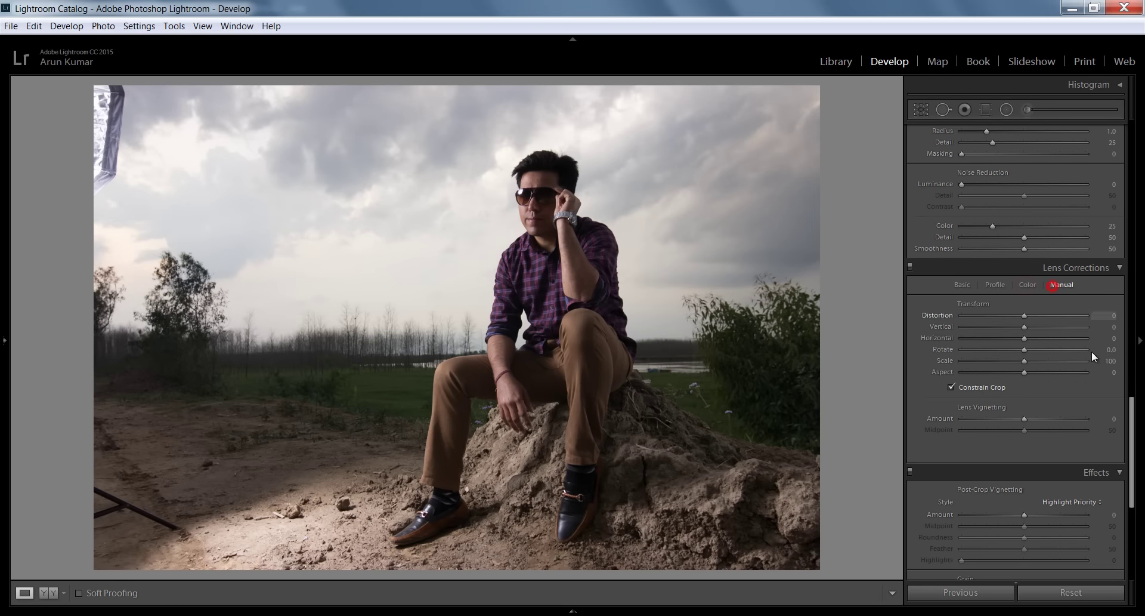
# Step: Lift Shadows to +100 and pull Highlights down to -100 in the Basic panel
pyautogui.scroll(10, 1133, 438)
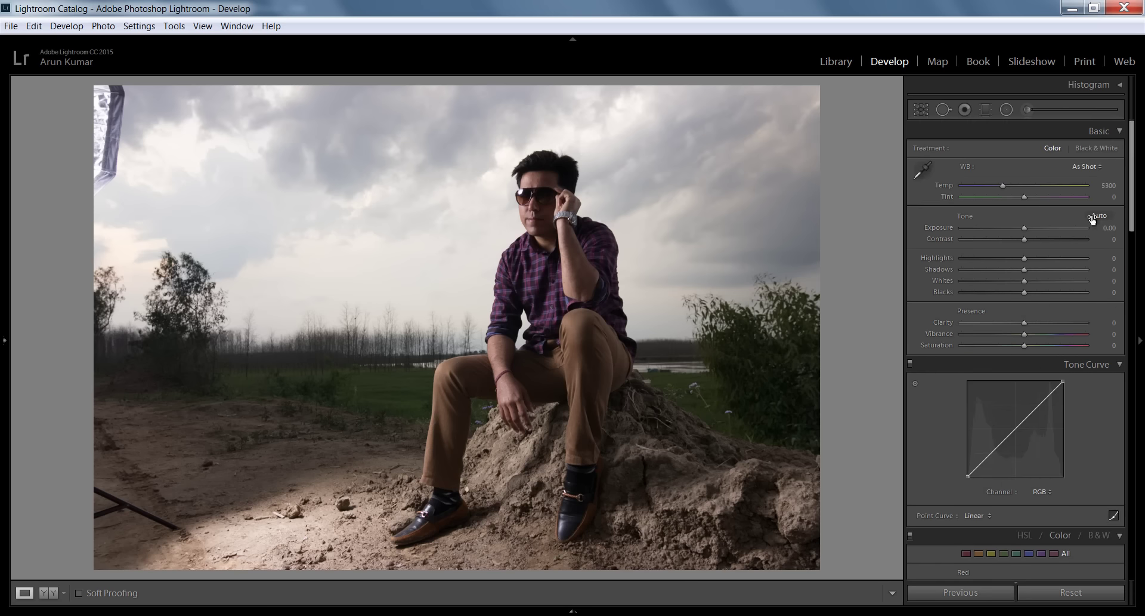
pyautogui.moveTo(1025, 270); pyautogui.dragTo(1125, 278)
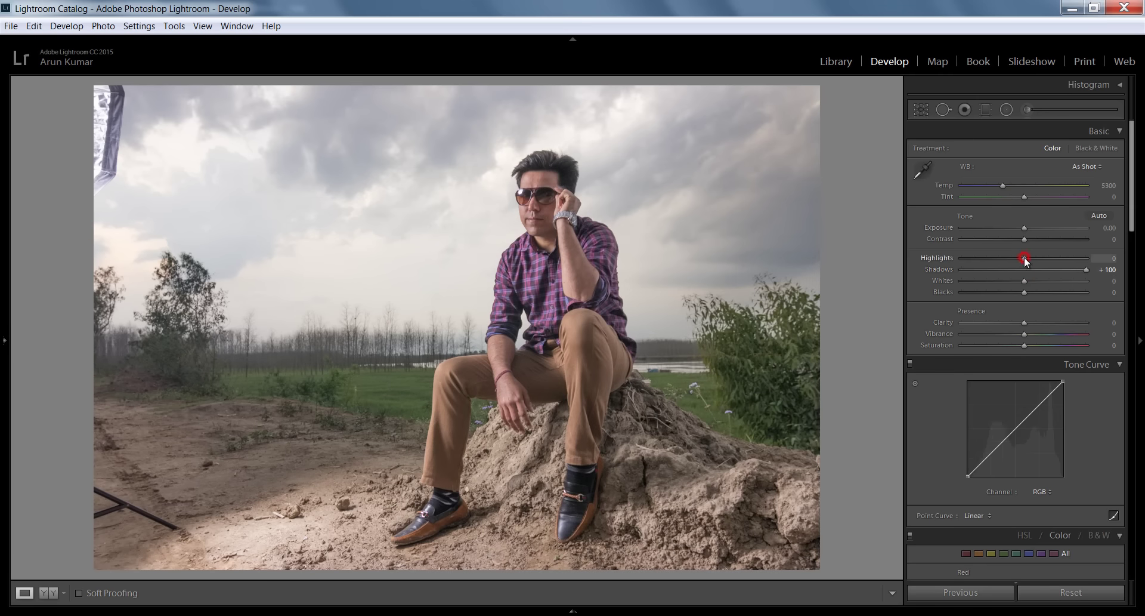
pyautogui.moveTo(1024, 258)
pyautogui.mouseDown()
pyautogui.moveTo(959, 257)
pyautogui.moveTo(996, 263)
pyautogui.mouseUp()
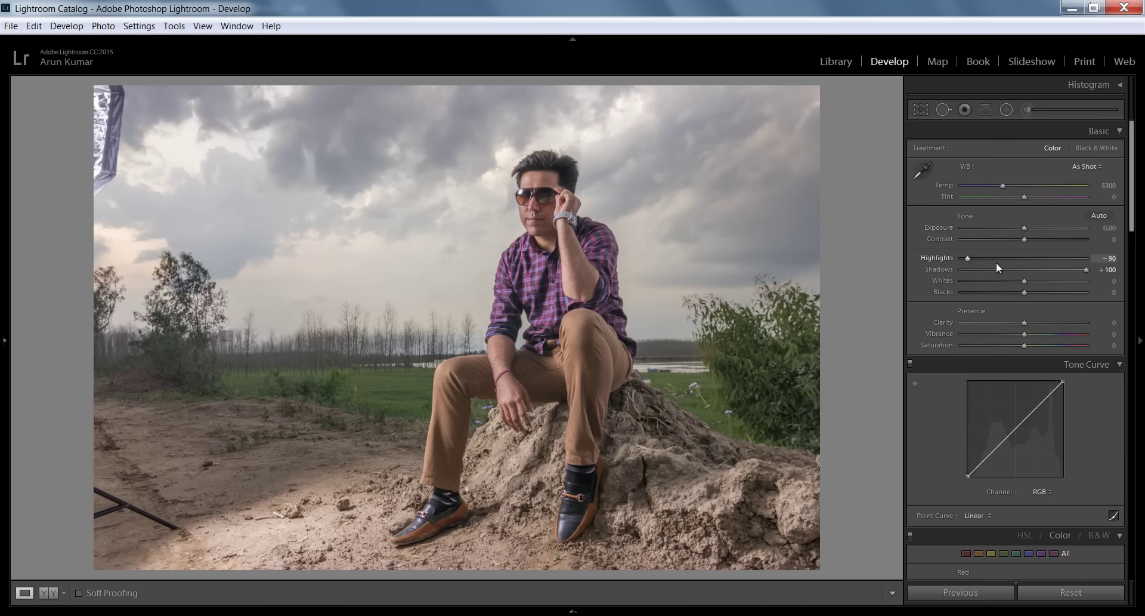
pyautogui.click(951, 259)
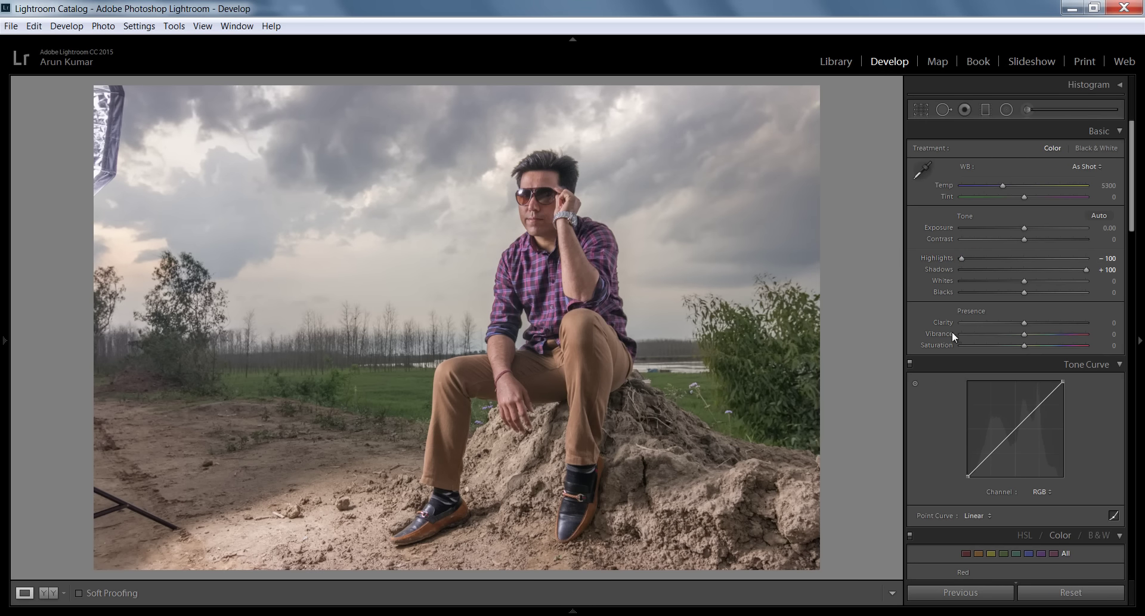
# Step: Raise Vibrance to about +25, then set Orange saturation -40 and Orange luminance +49
pyautogui.moveTo(1025, 333); pyautogui.dragTo(1044, 338)
pyautogui.moveTo(1134, 208); pyautogui.dragTo(1135, 312)
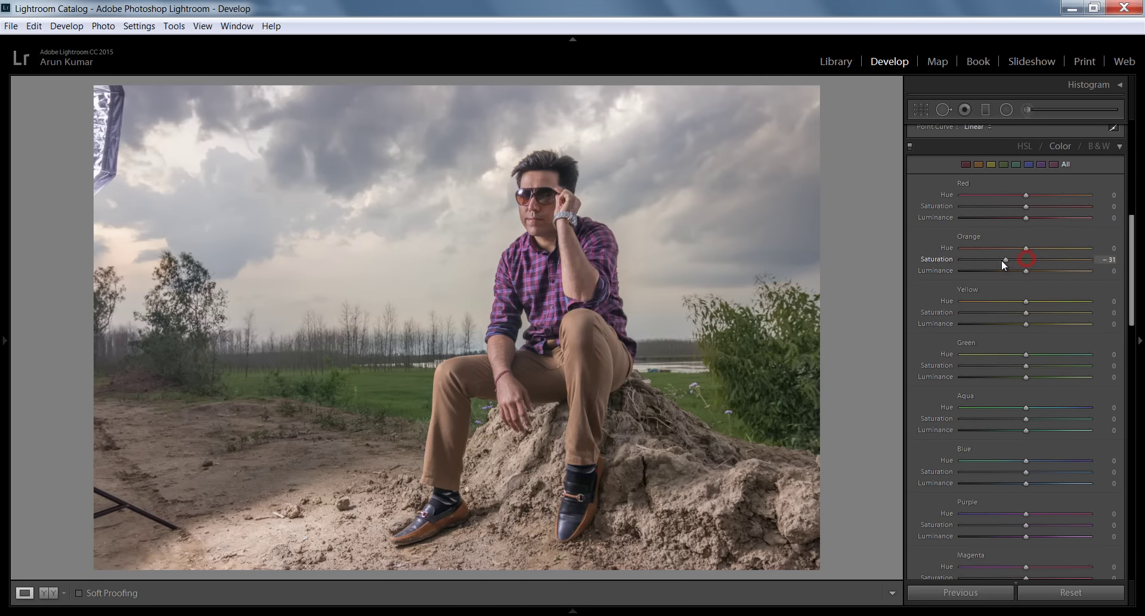
pyautogui.moveTo(999, 260); pyautogui.dragTo(1059, 277)
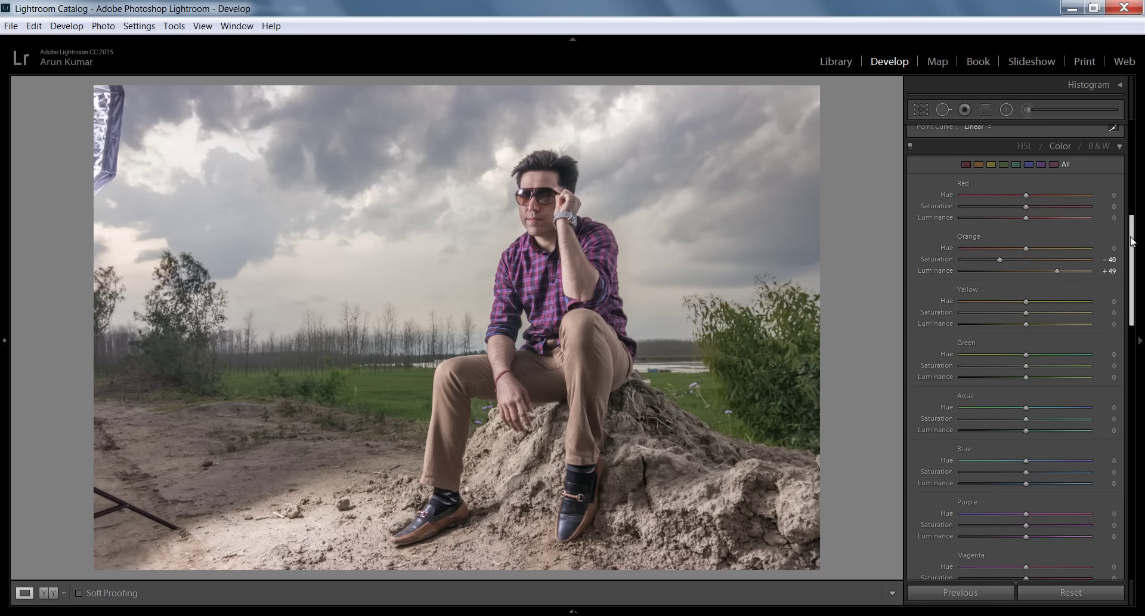
pyautogui.scroll(5, 1109, 179)
# Step: Darken the ground with a tilted graduated filter at -1.05 exposure
pyautogui.click(985, 109)
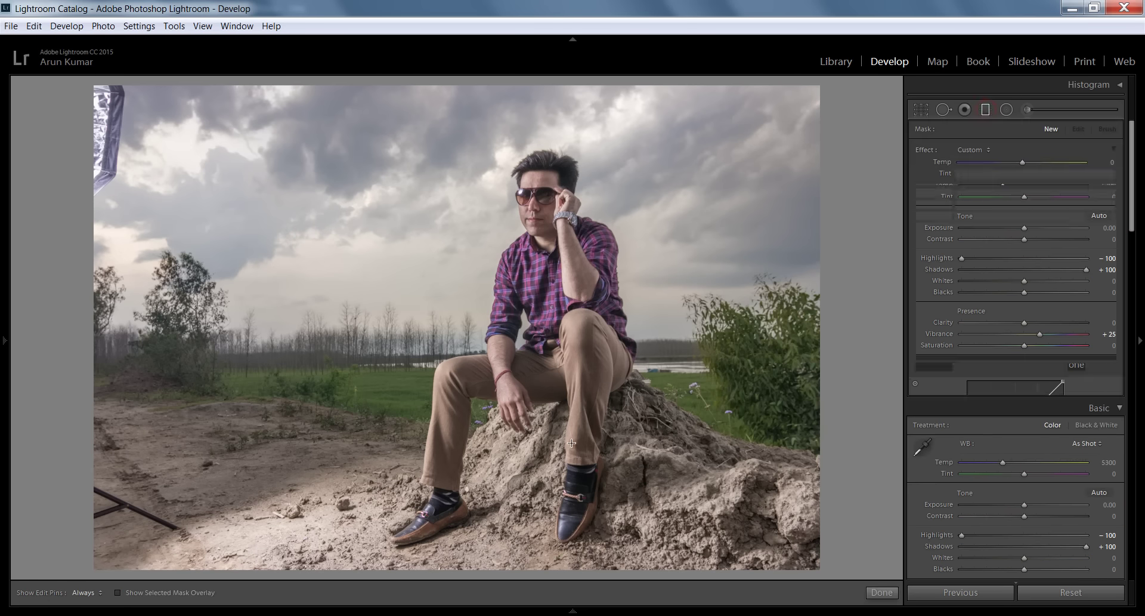
pyautogui.moveTo(536, 495); pyautogui.dragTo(532, 286)
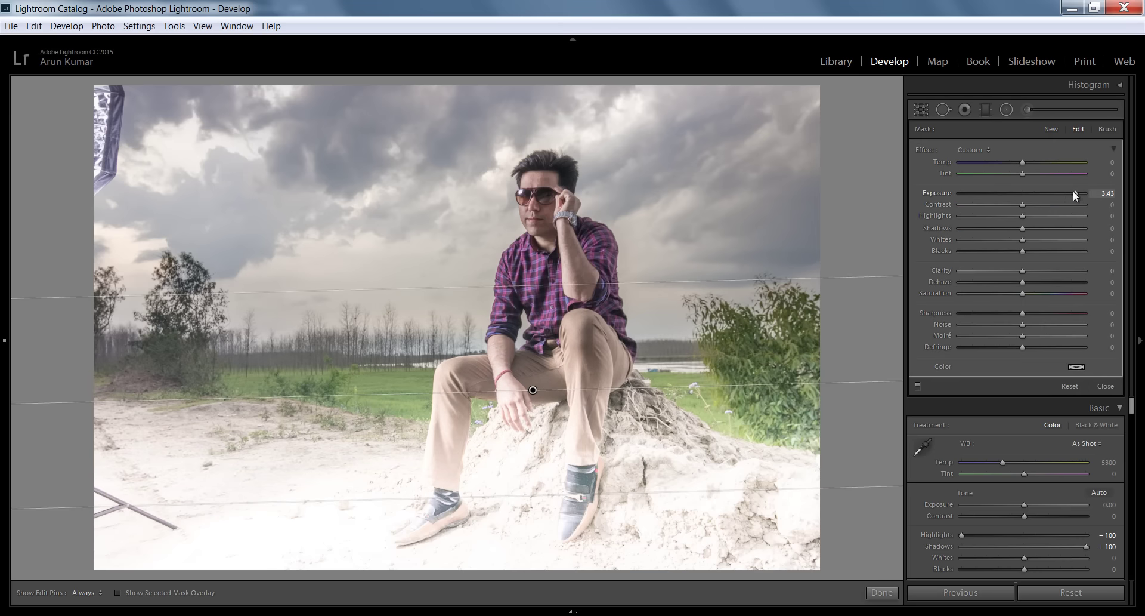
pyautogui.moveTo(1074, 192); pyautogui.dragTo(1005, 197)
pyautogui.moveTo(512, 285); pyautogui.dragTo(493, 227)
pyautogui.moveTo(675, 350); pyautogui.dragTo(680, 351)
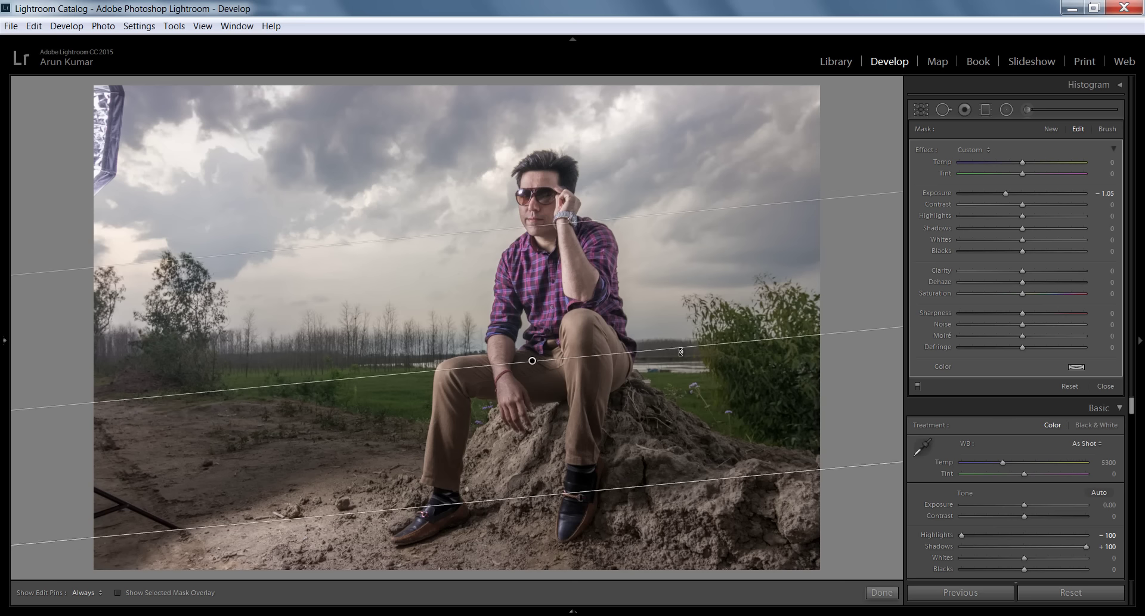
pyautogui.moveTo(680, 352); pyautogui.dragTo(674, 352)
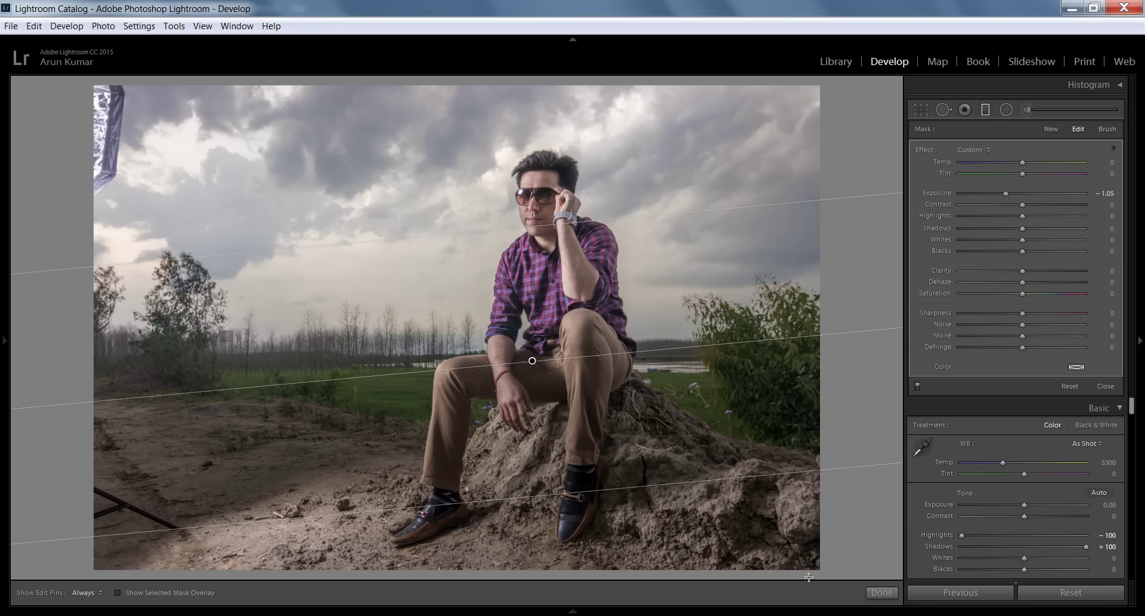
pyautogui.click(882, 591)
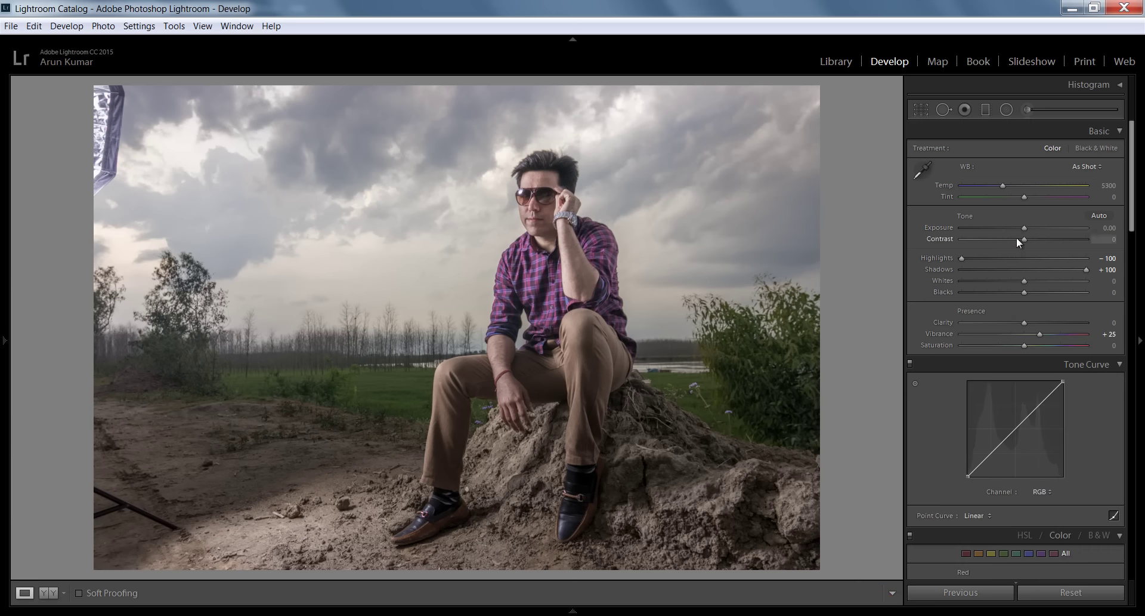
# Step: Add a second graduated filter over the sky at -0.67 exposure
pyautogui.click(986, 110)
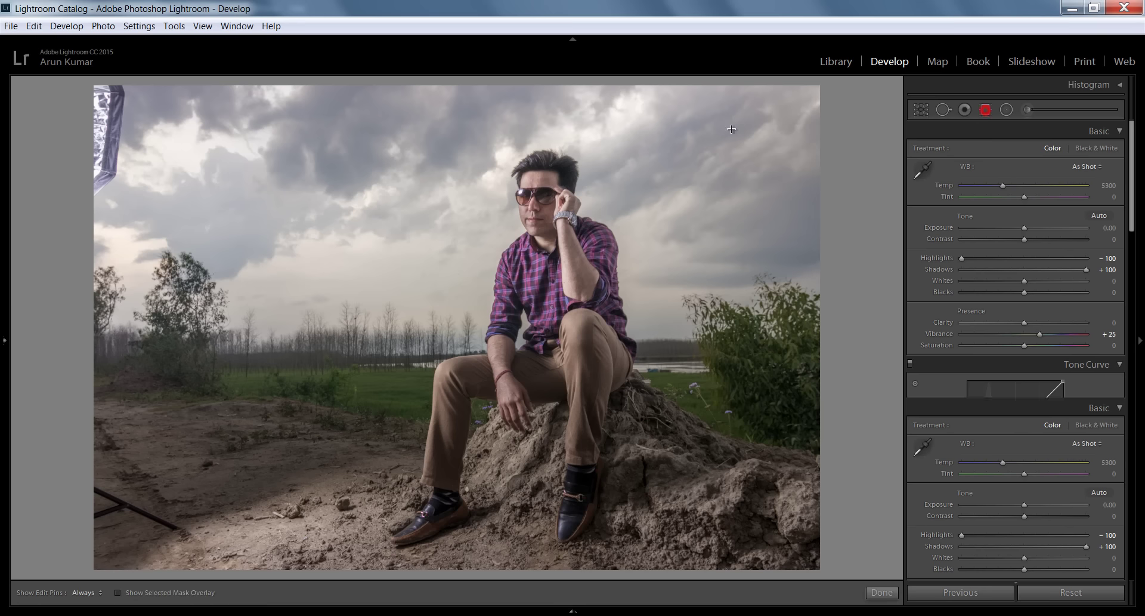
pyautogui.moveTo(501, 150); pyautogui.dragTo(525, 319)
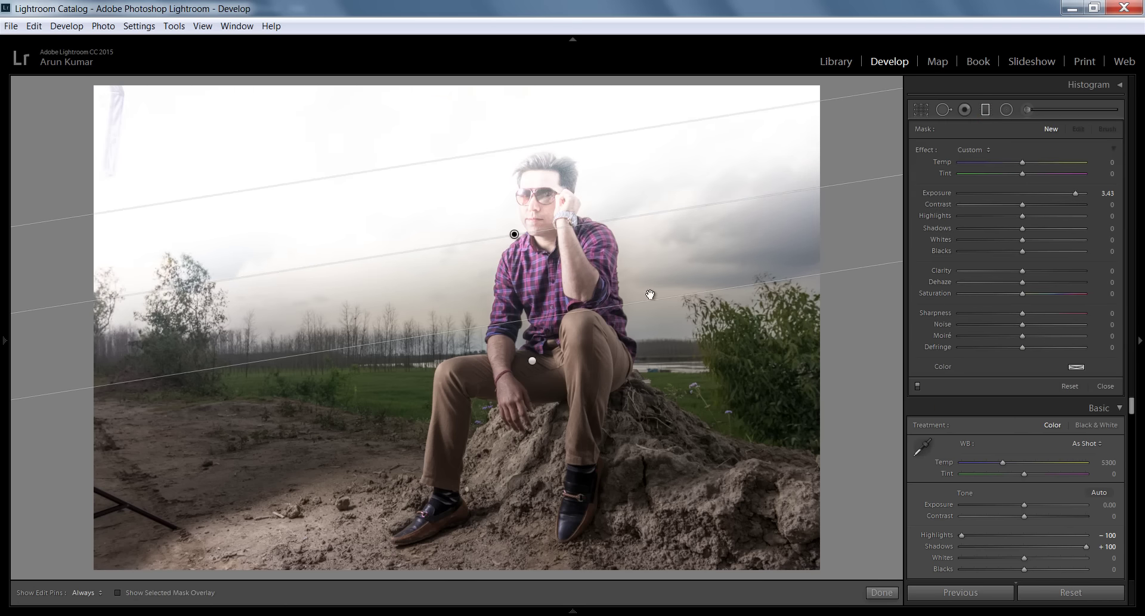
pyautogui.moveTo(1076, 193); pyautogui.dragTo(1011, 196)
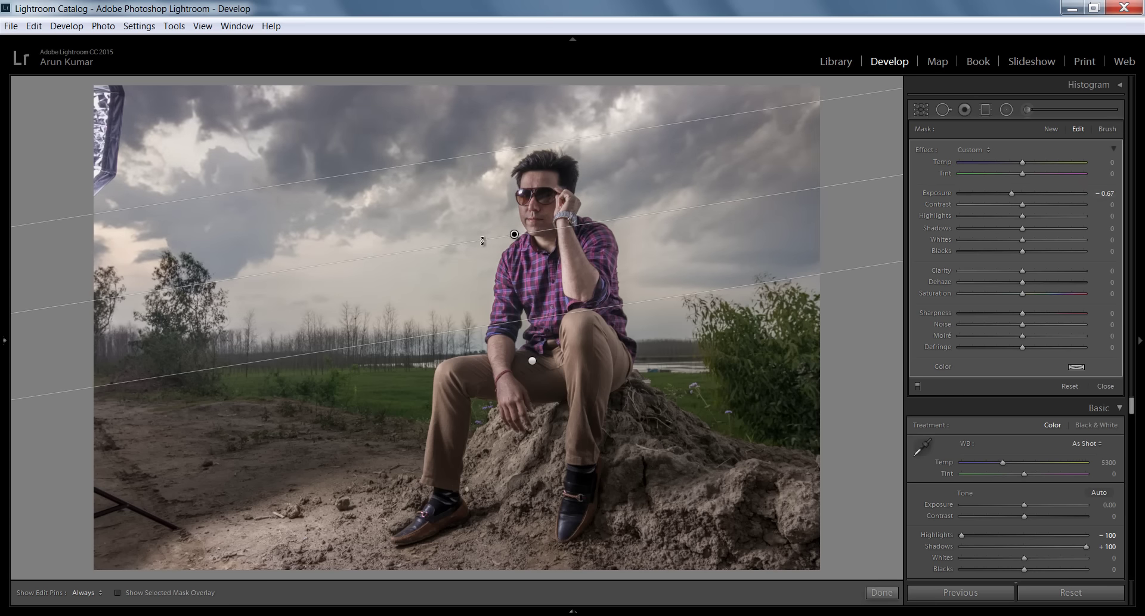
pyautogui.moveTo(508, 217)
pyautogui.mouseDown()
pyautogui.moveTo(483, 174)
pyautogui.moveTo(485, 252)
pyautogui.mouseUp()
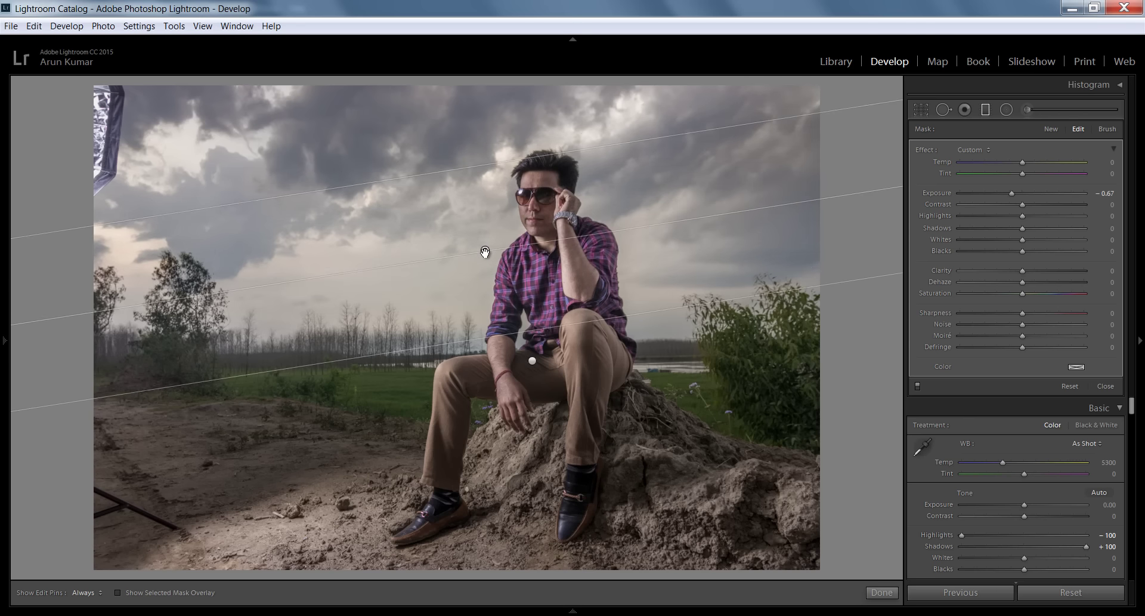
# Step: Finish the sky gradient and draw an inverted radial filter around the seated man
pyautogui.click(882, 592)
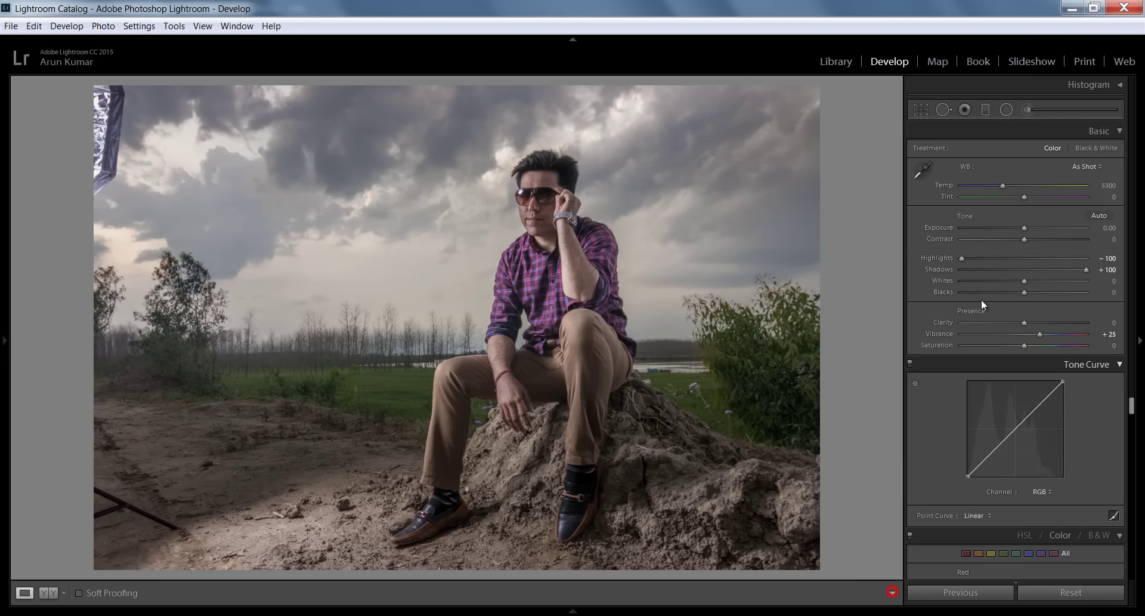
pyautogui.click(1005, 110)
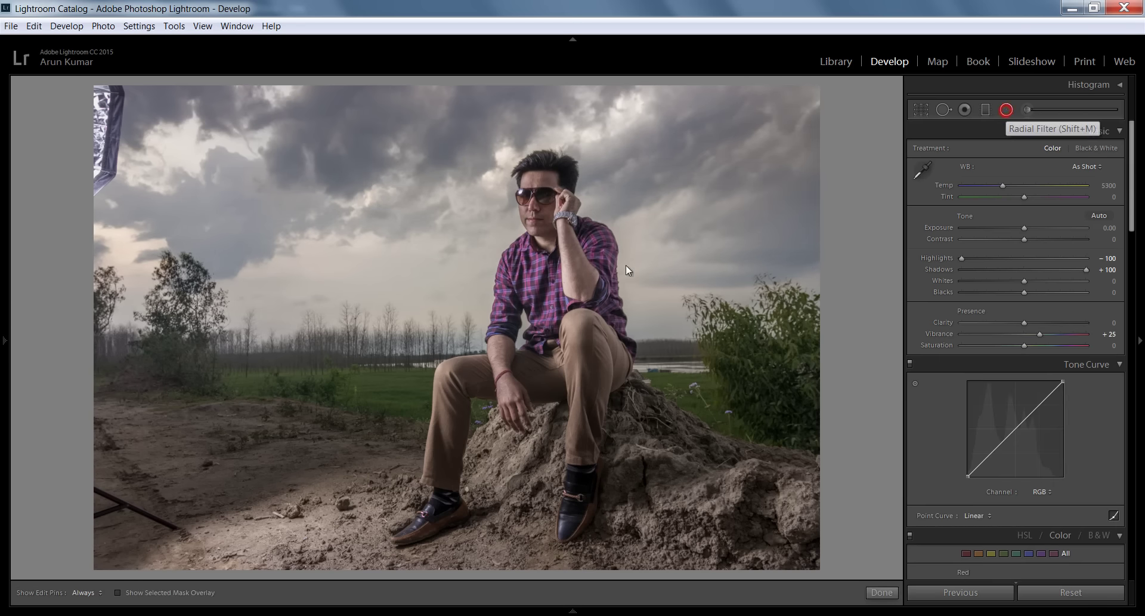
pyautogui.moveTo(556, 334); pyautogui.dragTo(696, 525)
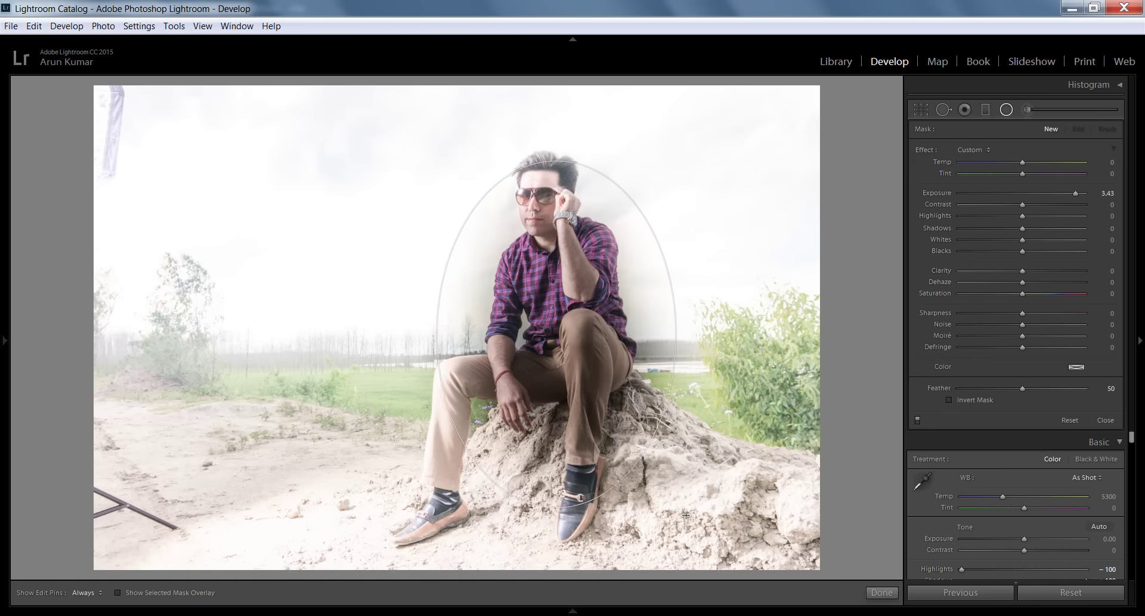
pyautogui.click(949, 400)
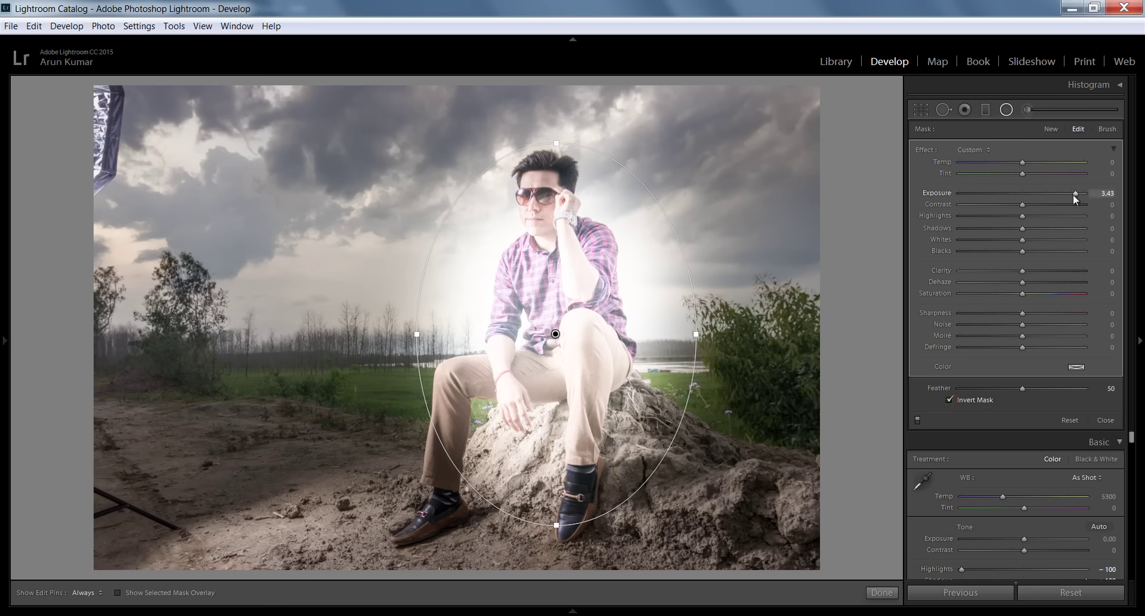
pyautogui.moveTo(1074, 195)
pyautogui.mouseDown()
pyautogui.moveTo(1013, 199)
pyautogui.moveTo(1028, 205)
pyautogui.mouseUp()
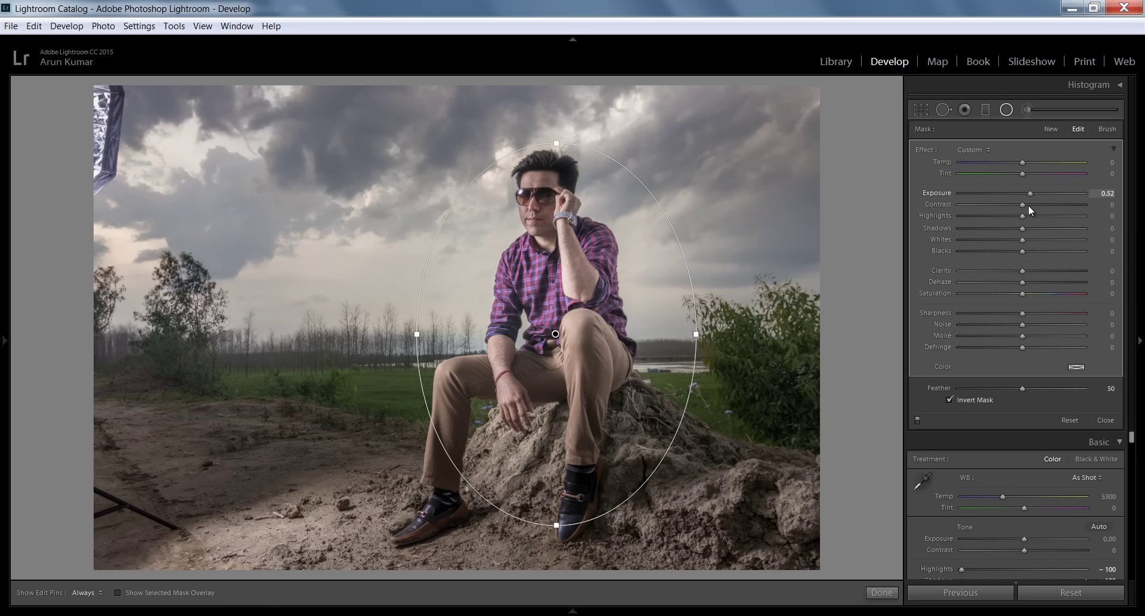
# Step: Narrow the ellipse to fit the man and set its exposure to +0.40
pyautogui.moveTo(555, 333)
pyautogui.mouseDown()
pyautogui.moveTo(543, 285)
pyautogui.moveTo(536, 310)
pyautogui.mouseUp()
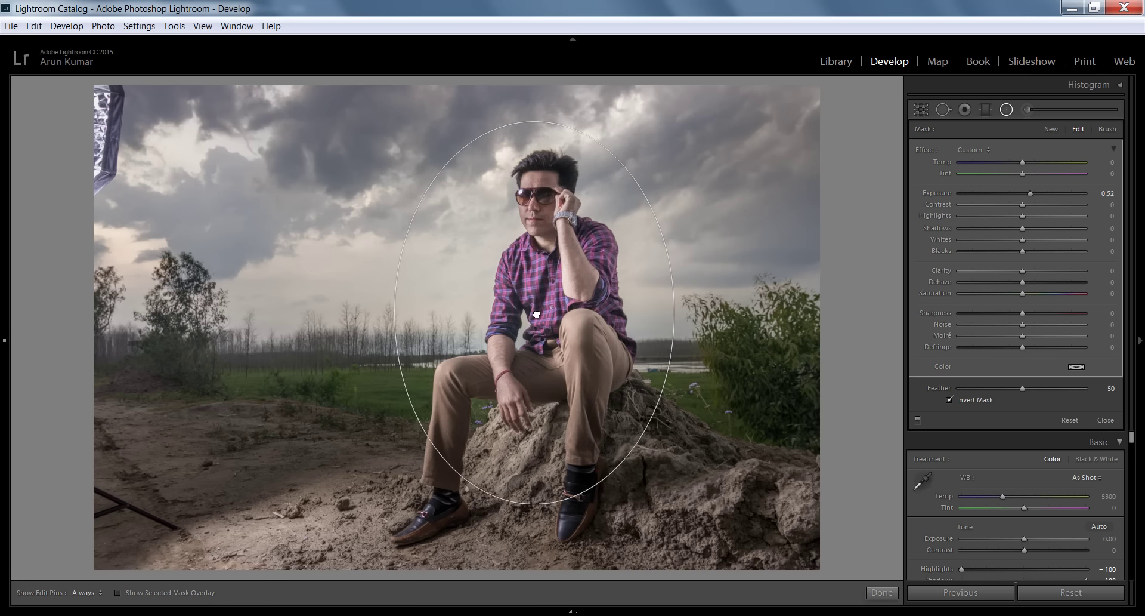
pyautogui.moveTo(669, 310); pyautogui.dragTo(624, 312)
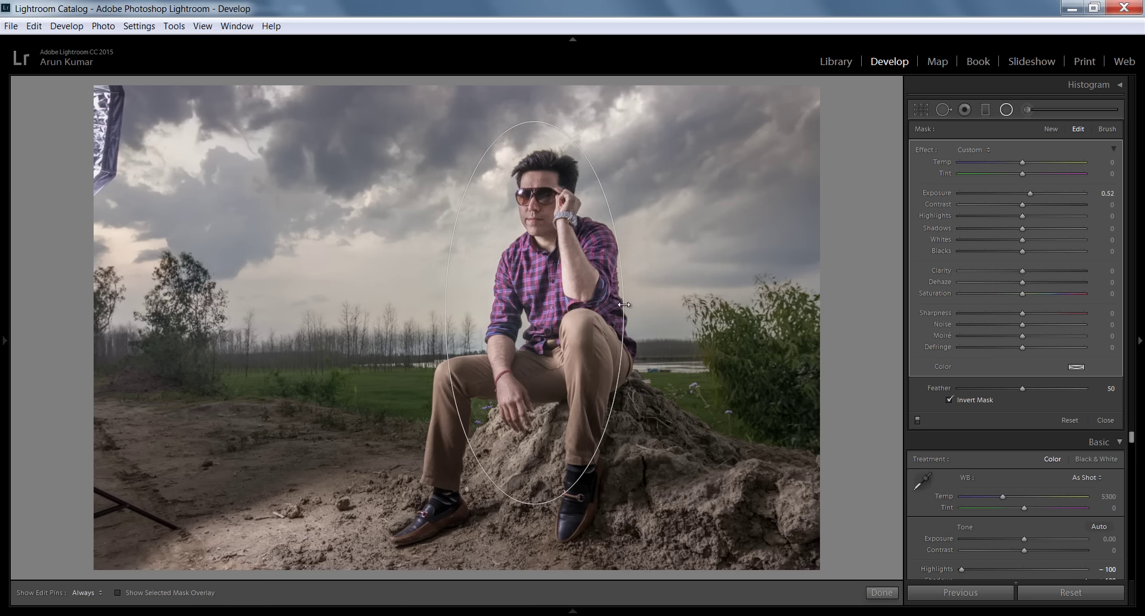
pyautogui.moveTo(537, 309)
pyautogui.mouseDown()
pyautogui.moveTo(543, 258)
pyautogui.moveTo(533, 301)
pyautogui.mouseUp()
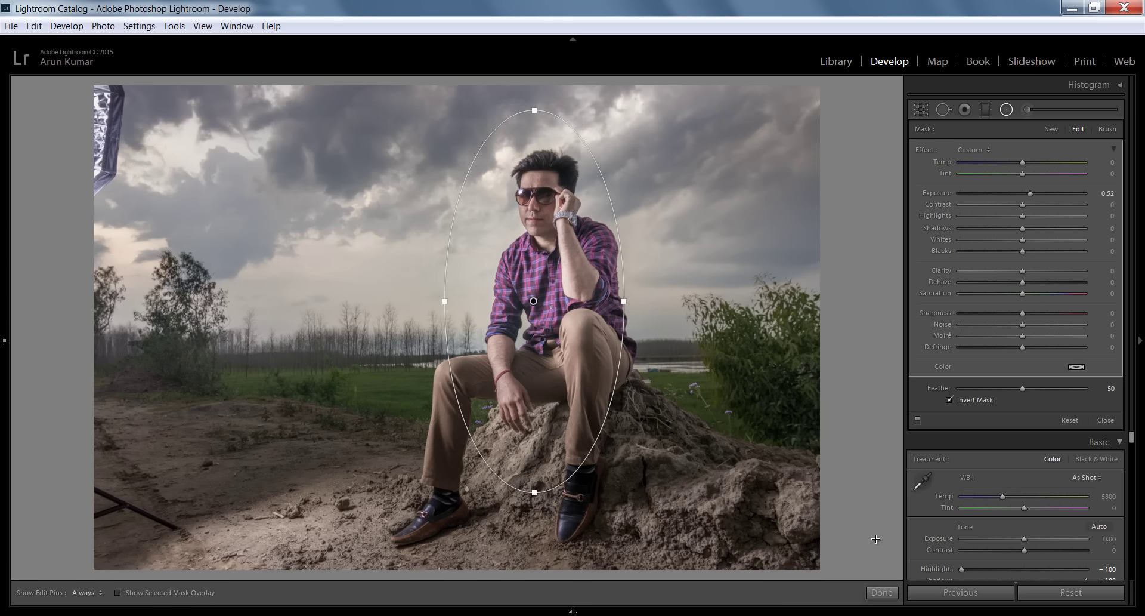
pyautogui.click(1024, 193)
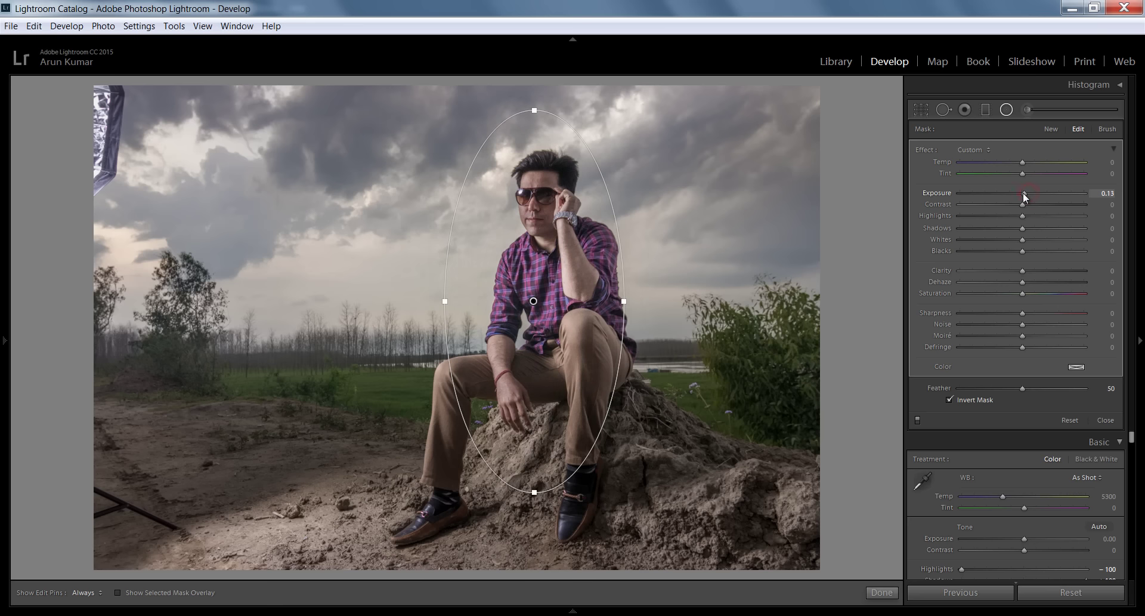
pyautogui.moveTo(1025, 195); pyautogui.dragTo(1027, 197)
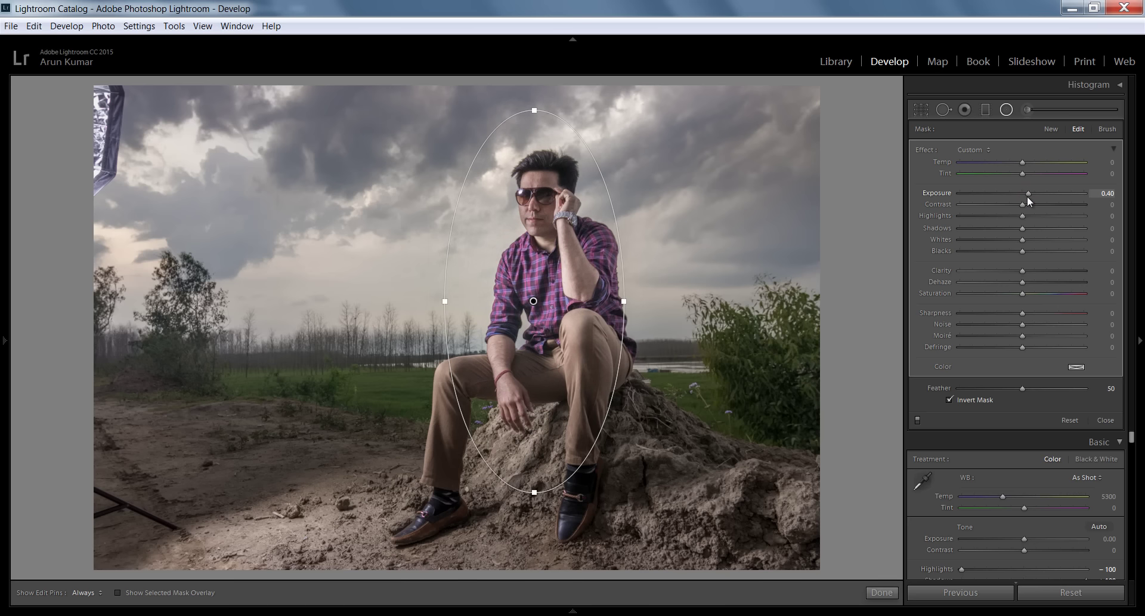
pyautogui.click(881, 592)
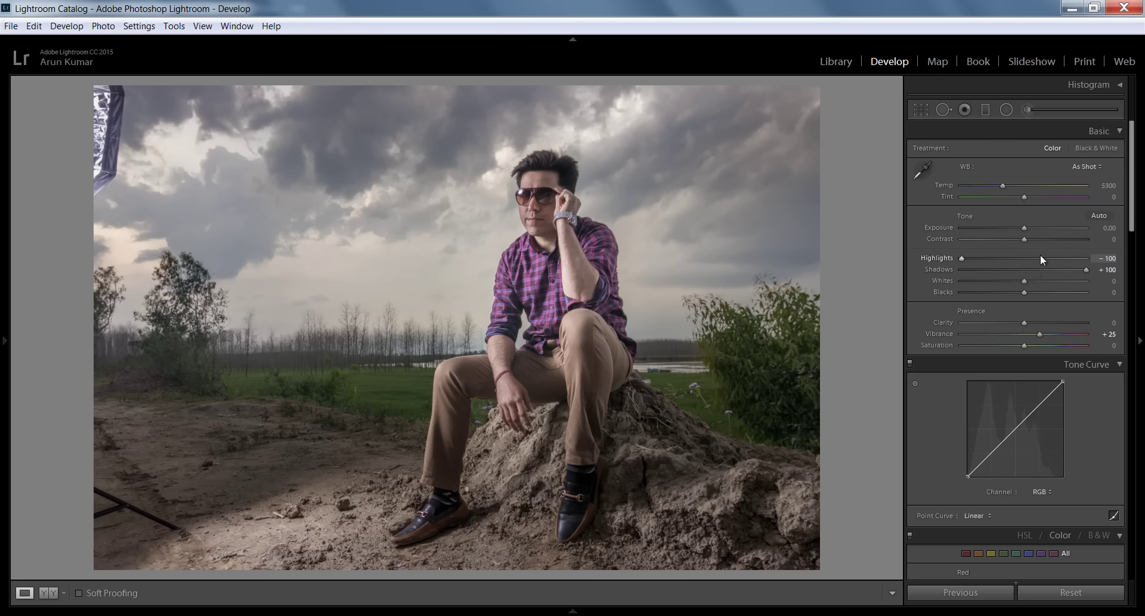
# Step: Compare with the original, then raise Exposure to +0.36 and warm Temp to 5589
pyautogui.press('\\')
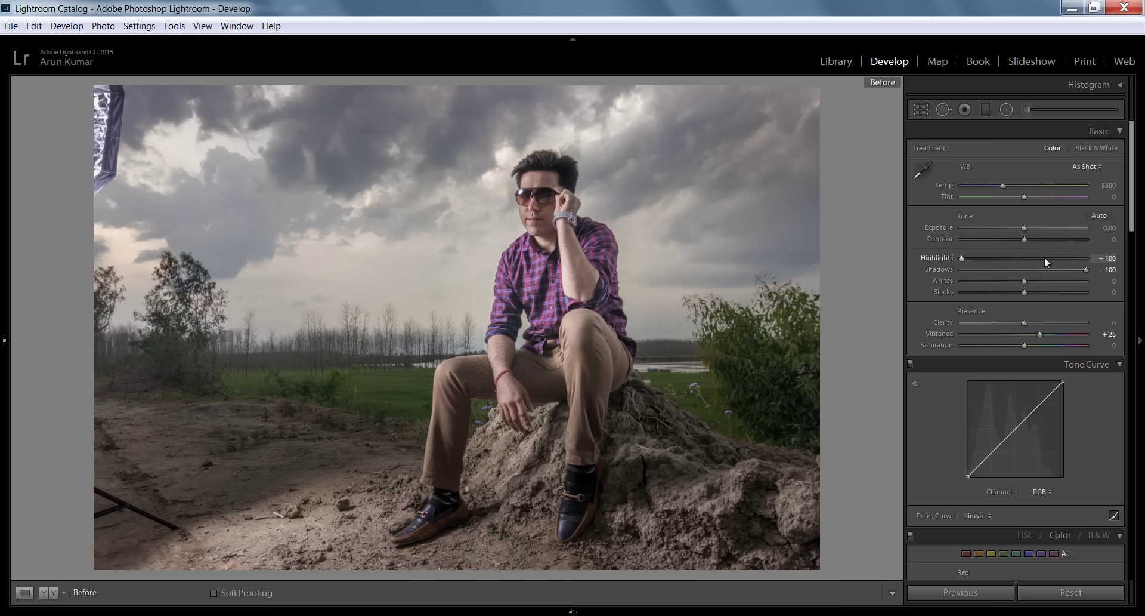
pyautogui.press('\\')
pyautogui.press('\\')
pyautogui.press('\\')
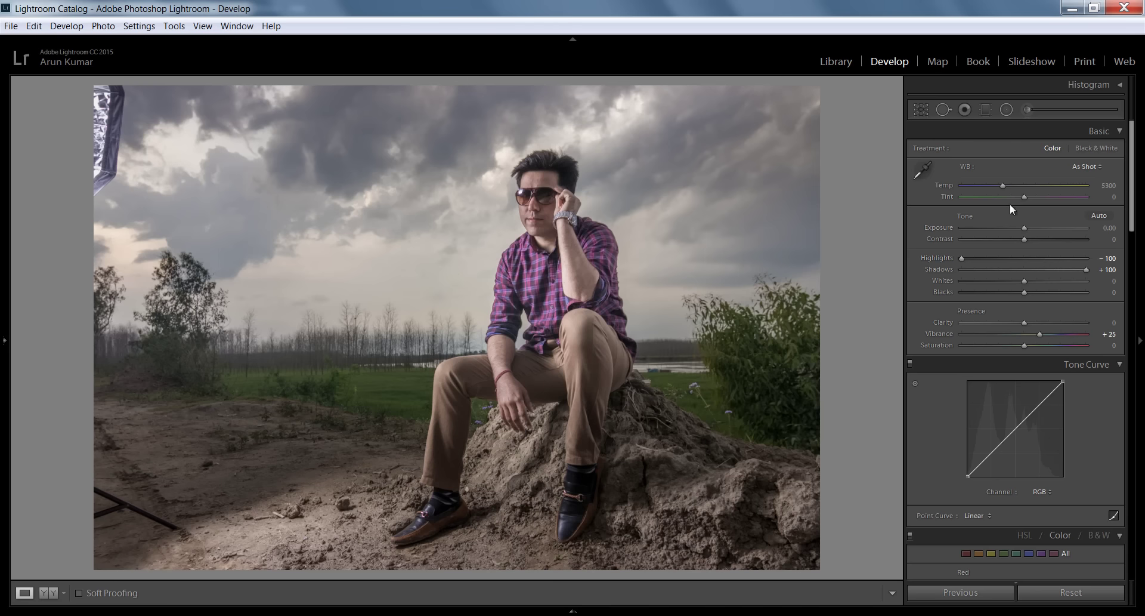
pyautogui.moveTo(1023, 226); pyautogui.dragTo(1026, 227)
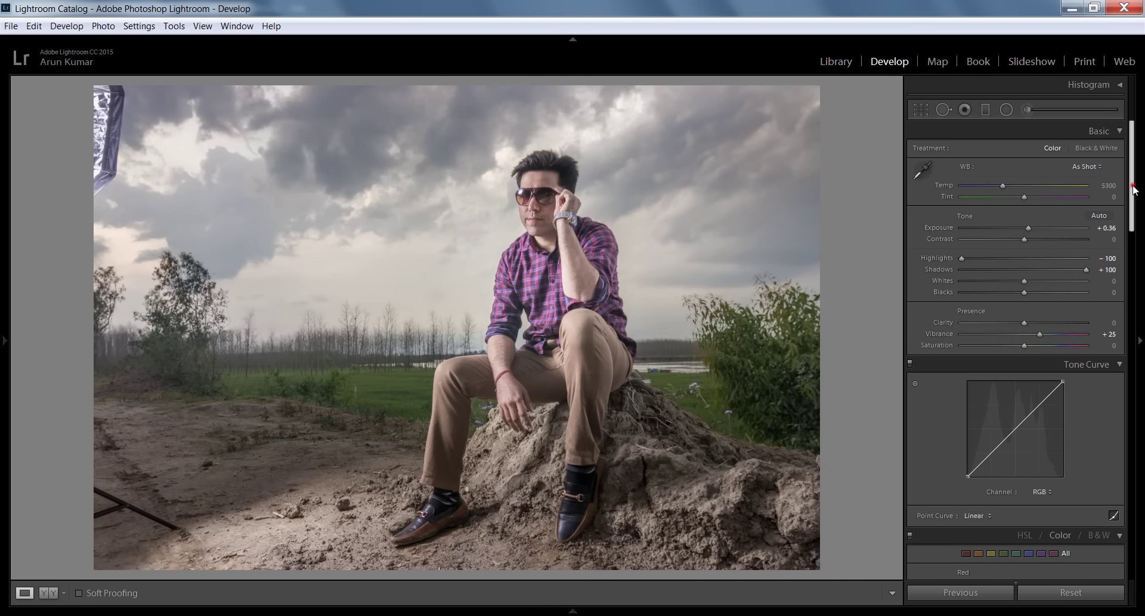
pyautogui.moveTo(1133, 185)
pyautogui.mouseDown()
pyautogui.moveTo(1133, 197)
pyautogui.moveTo(1135, 182)
pyautogui.mouseUp()
pyautogui.moveTo(1005, 185); pyautogui.dragTo(1008, 192)
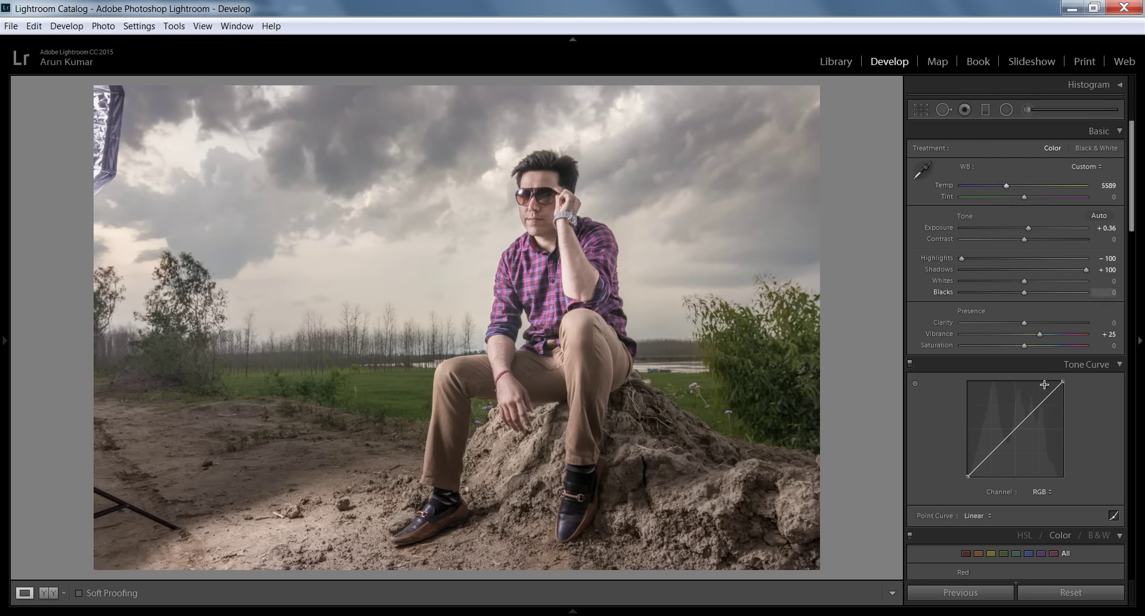
# Step: Add and drag two points on the Blue channel tone curve to shift the colour
pyautogui.click(1041, 490)
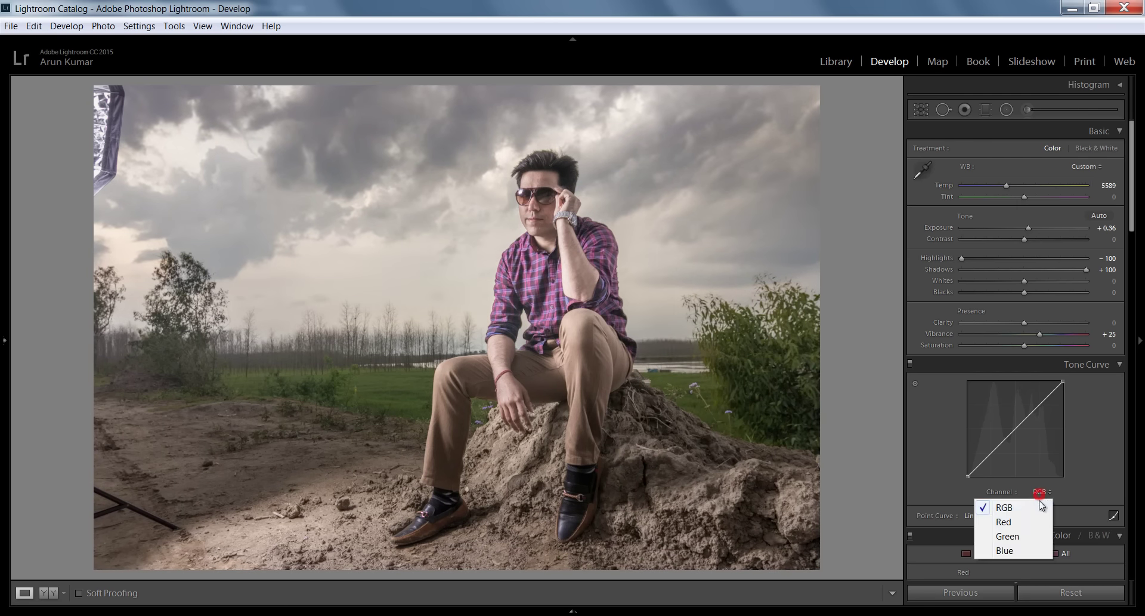
pyautogui.click(1020, 549)
pyautogui.moveTo(1036, 408); pyautogui.dragTo(1039, 407)
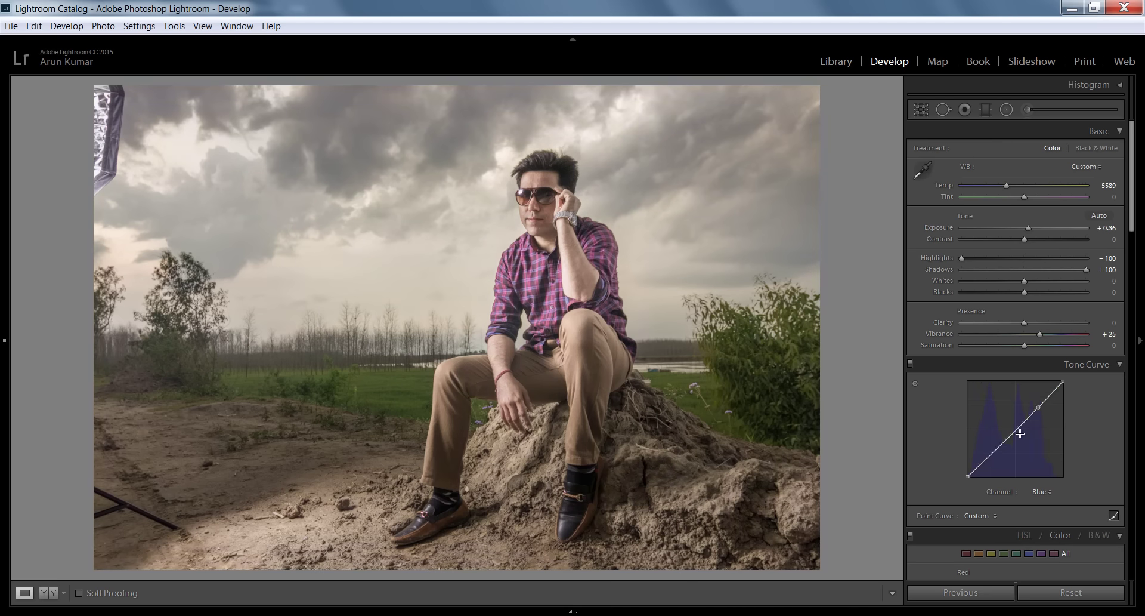
pyautogui.moveTo(985, 460); pyautogui.dragTo(985, 459)
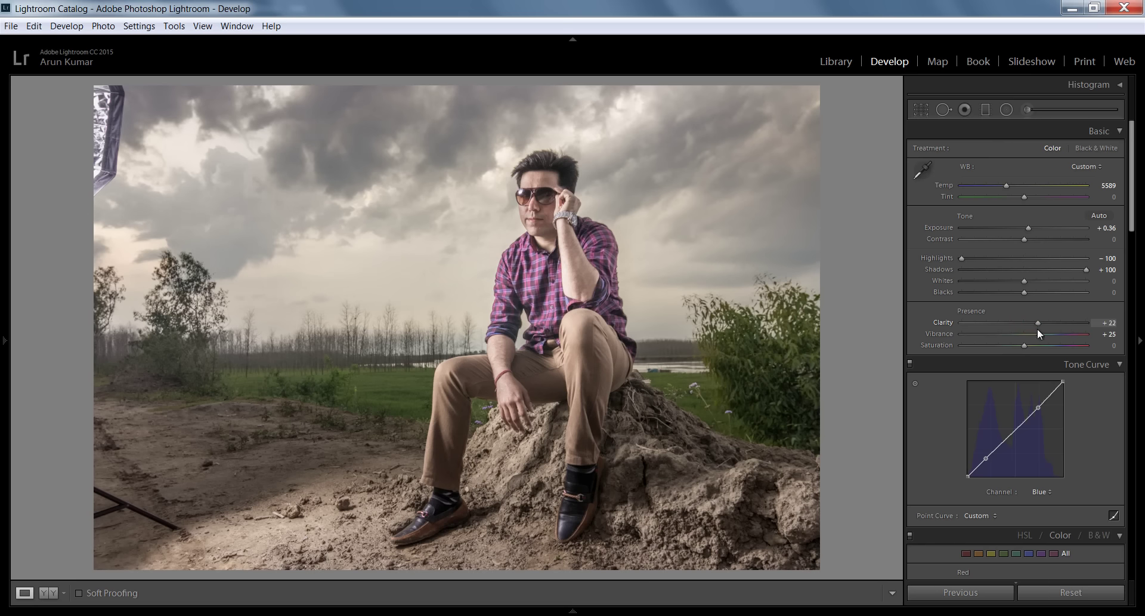
# Step: Compare before and after, then raise Detail sharpening Amount from 25 to 91
pyautogui.press('\\')
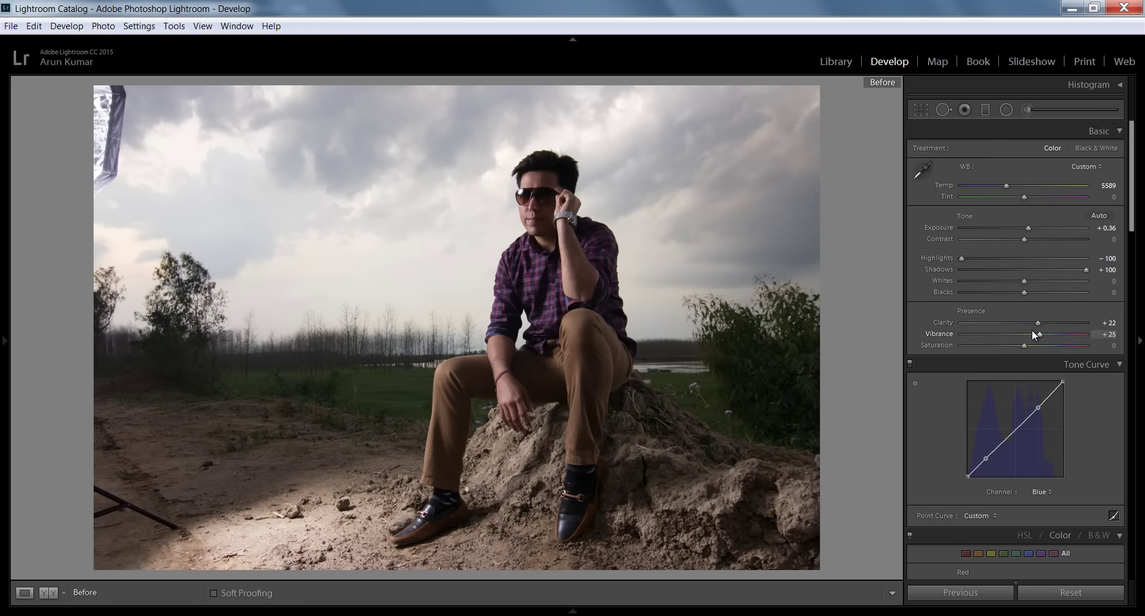
pyautogui.press('\\')
pyautogui.press('\\')
pyautogui.press('\\')
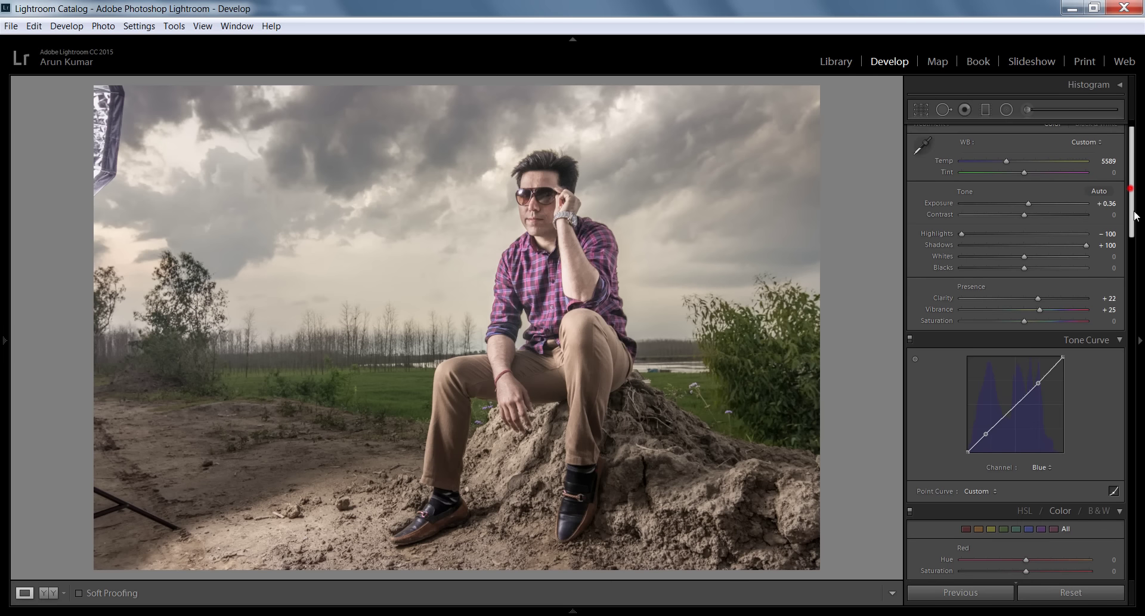
pyautogui.scroll(-10, 1129, 184)
pyautogui.scroll(-5, 1016, 352)
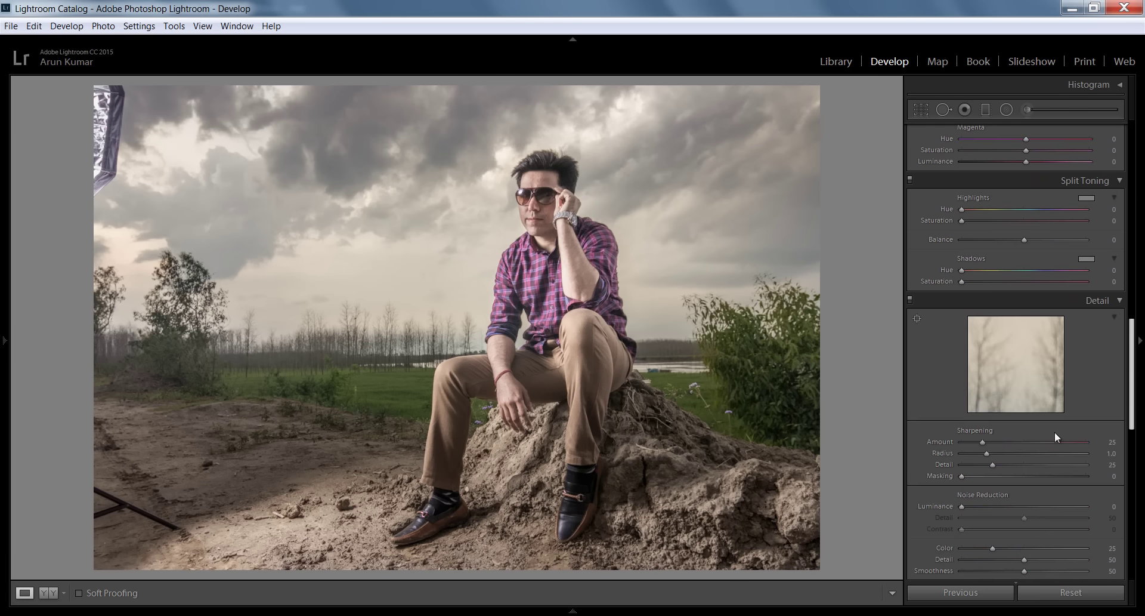
pyautogui.moveTo(983, 440); pyautogui.dragTo(1038, 445)
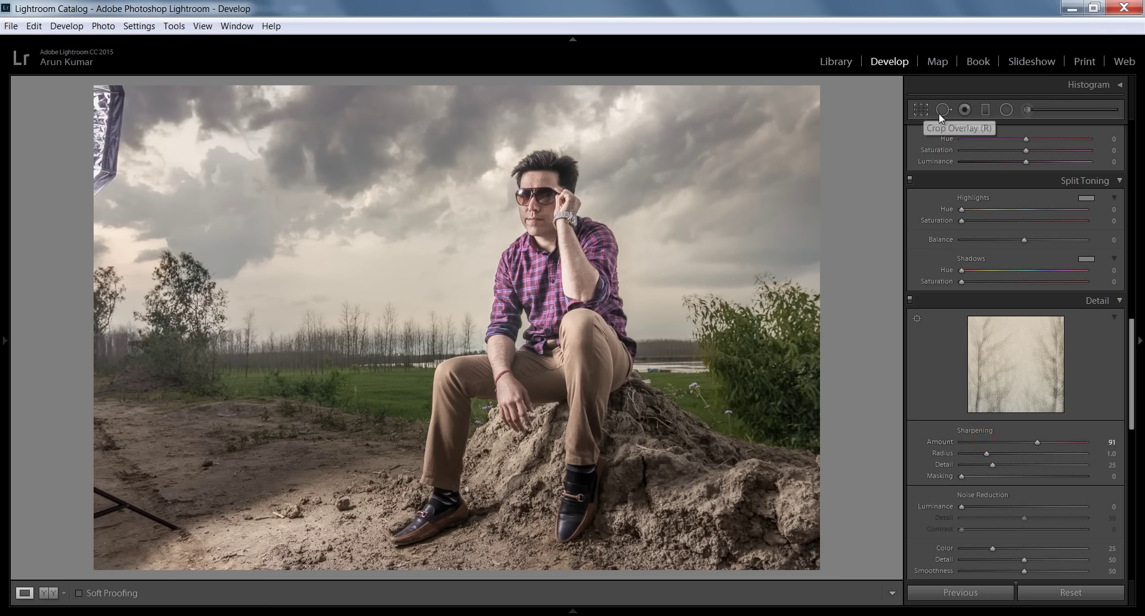
# Step: Crop the top, bottom, left and right edges inward at the Original aspect ratio
pyautogui.click(917, 113)
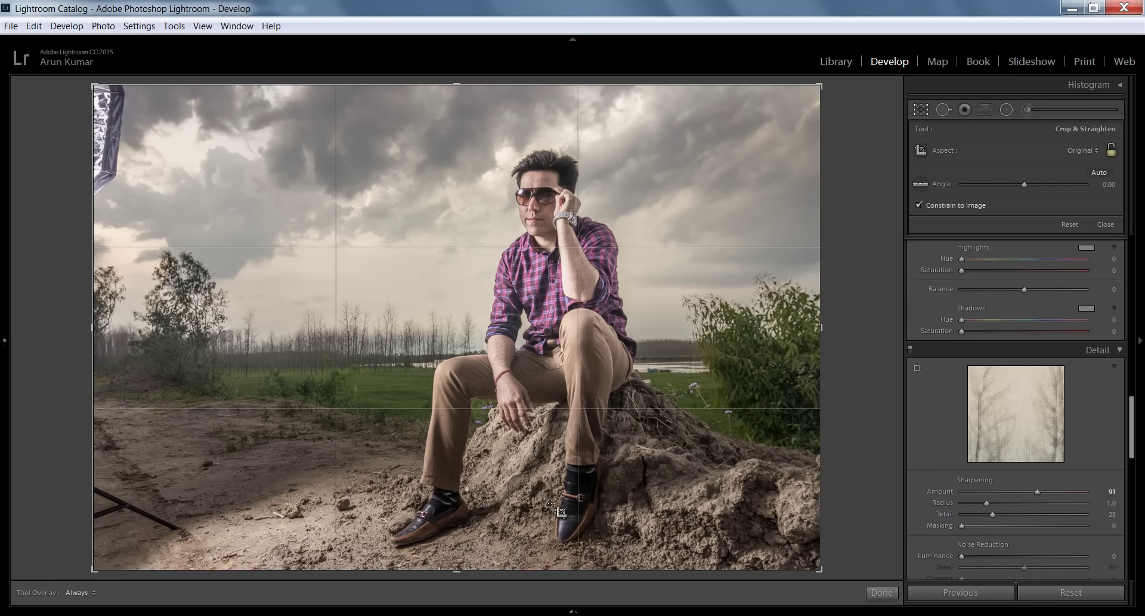
pyautogui.moveTo(456, 84); pyautogui.dragTo(456, 102)
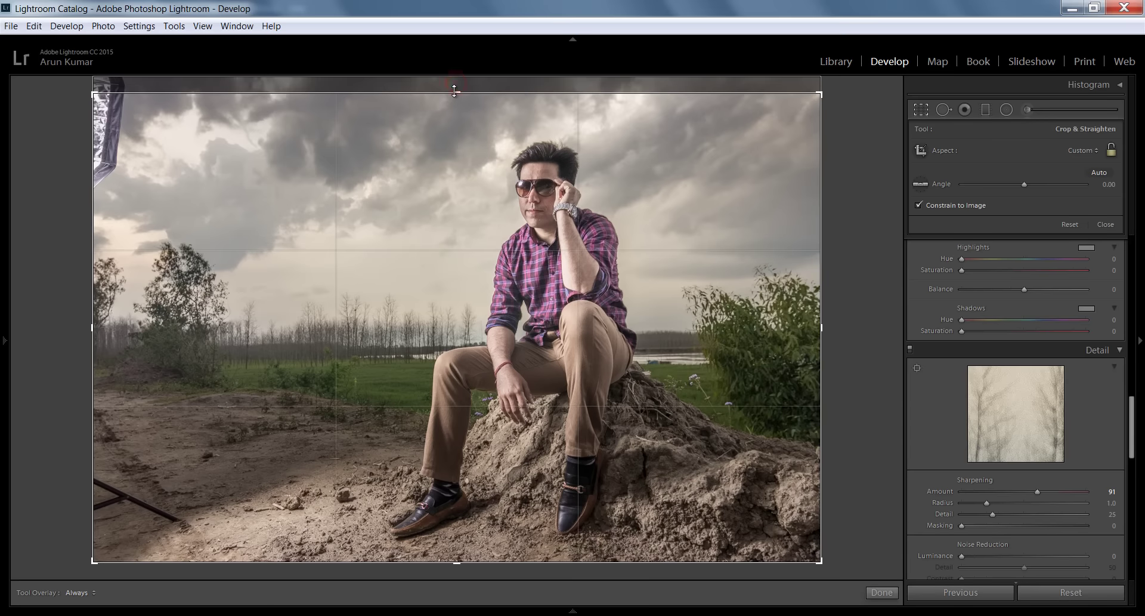
pyautogui.moveTo(460, 562); pyautogui.dragTo(463, 553)
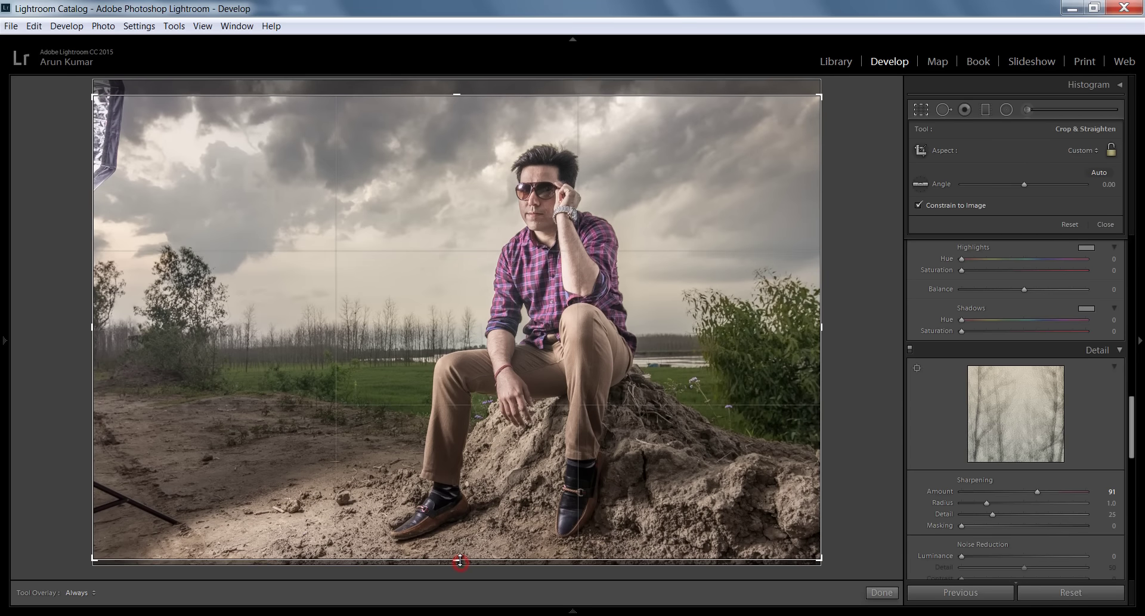
pyautogui.moveTo(92, 325); pyautogui.dragTo(108, 325)
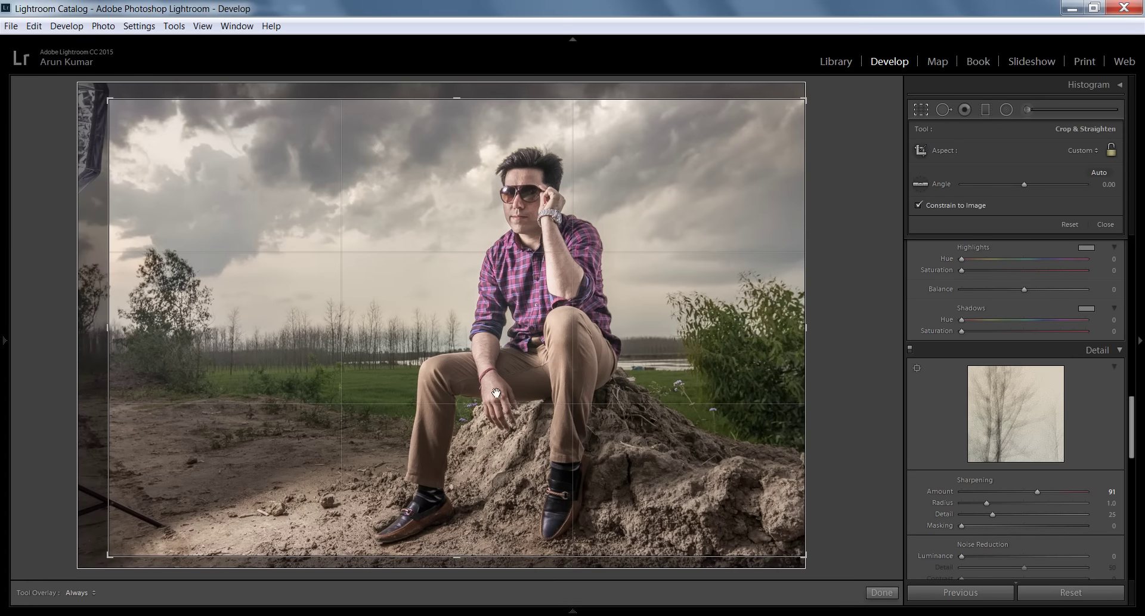
pyautogui.moveTo(805, 326); pyautogui.dragTo(793, 323)
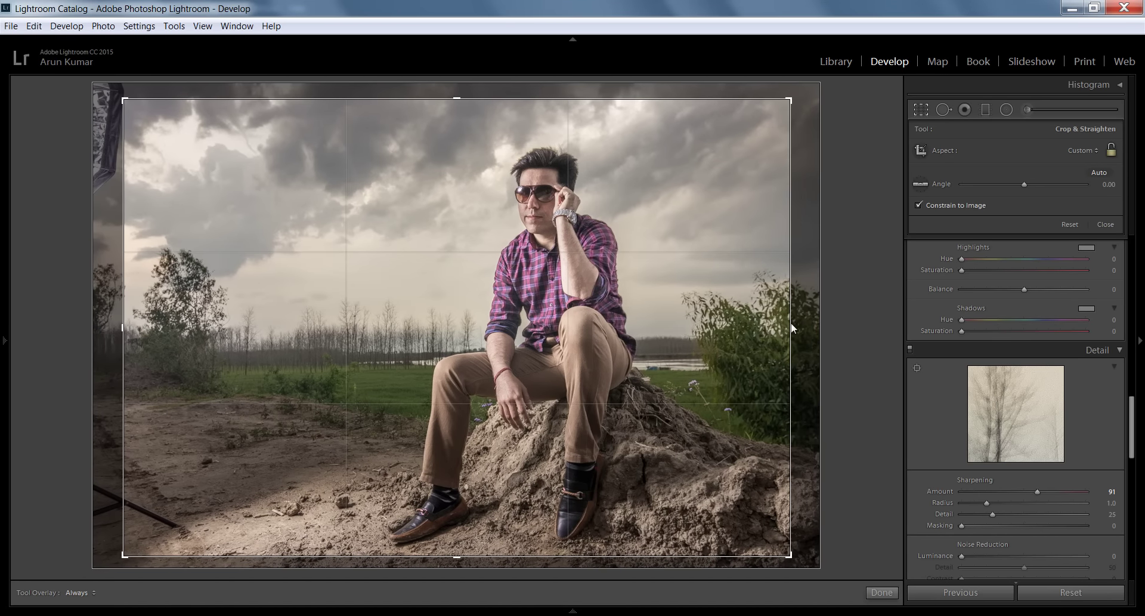
pyautogui.moveTo(454, 96); pyautogui.dragTo(453, 103)
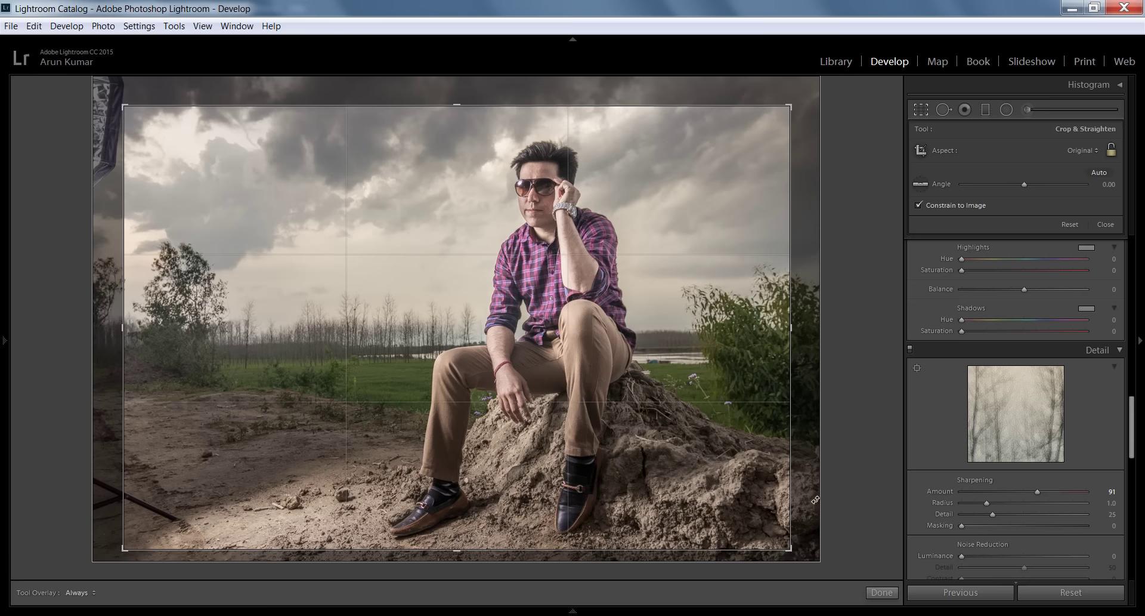
pyautogui.click(878, 593)
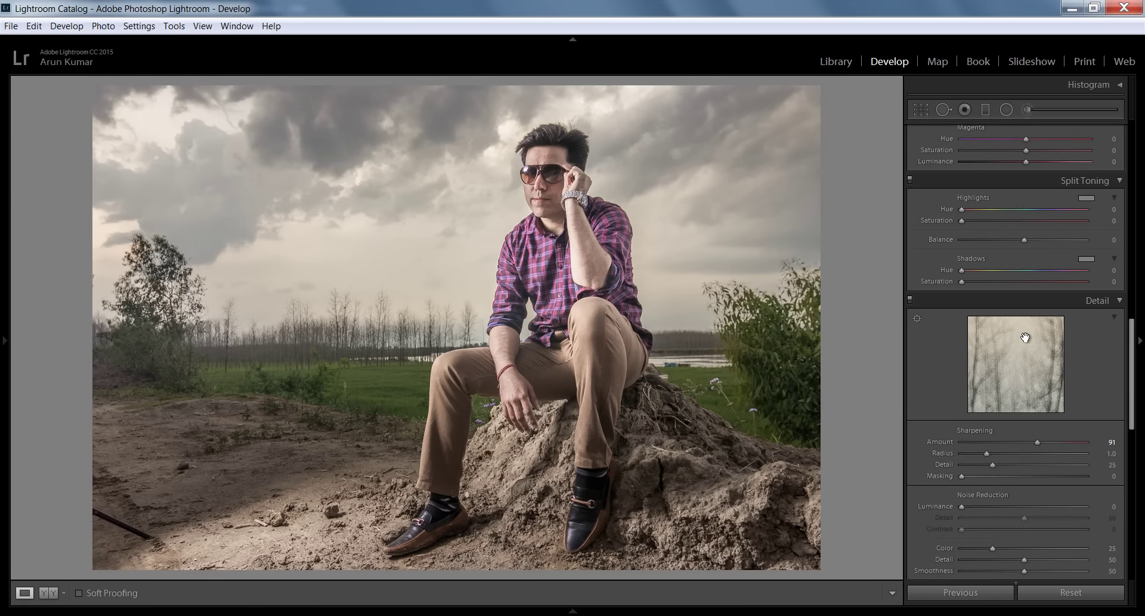
# Step: Heal away the light-stand leg in the lower-left corner with Spot Removal
pyautogui.click(947, 108)
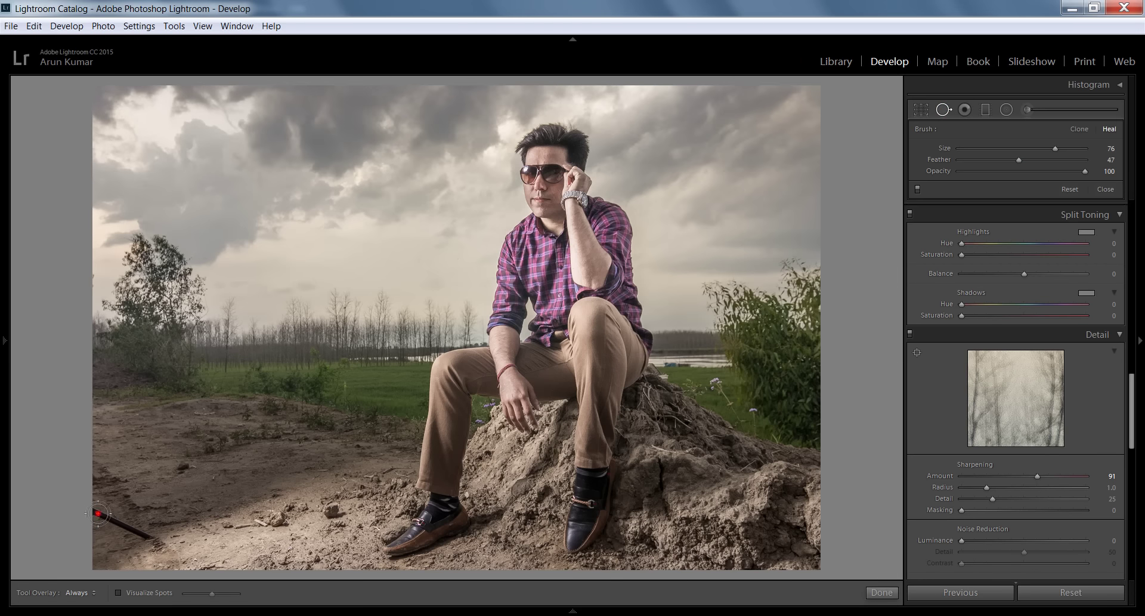
pyautogui.moveTo(95, 510); pyautogui.dragTo(152, 542)
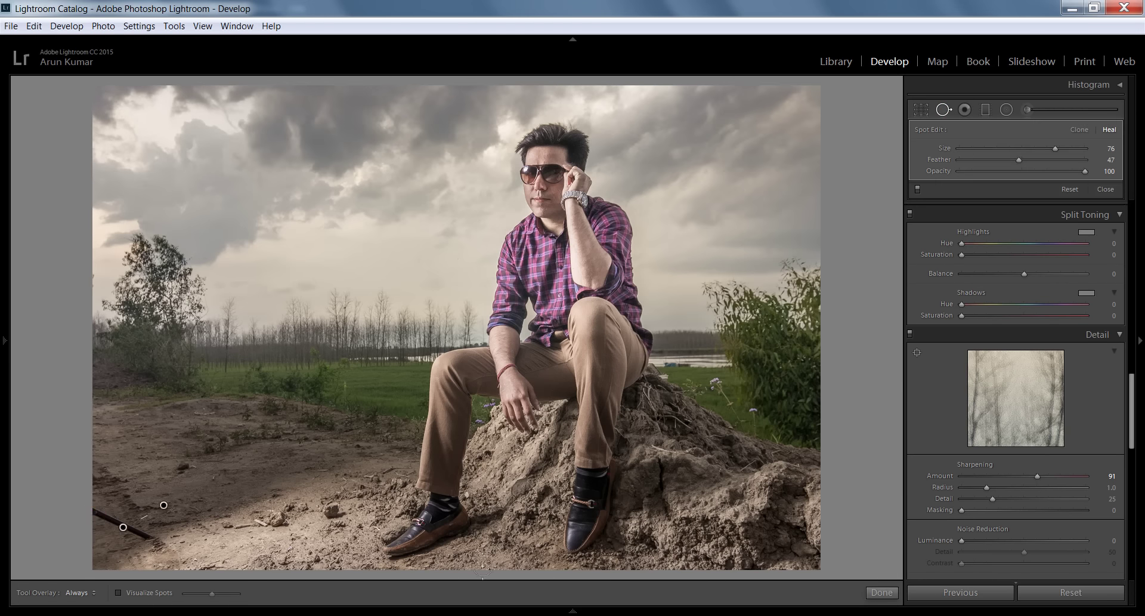
pyautogui.click(881, 592)
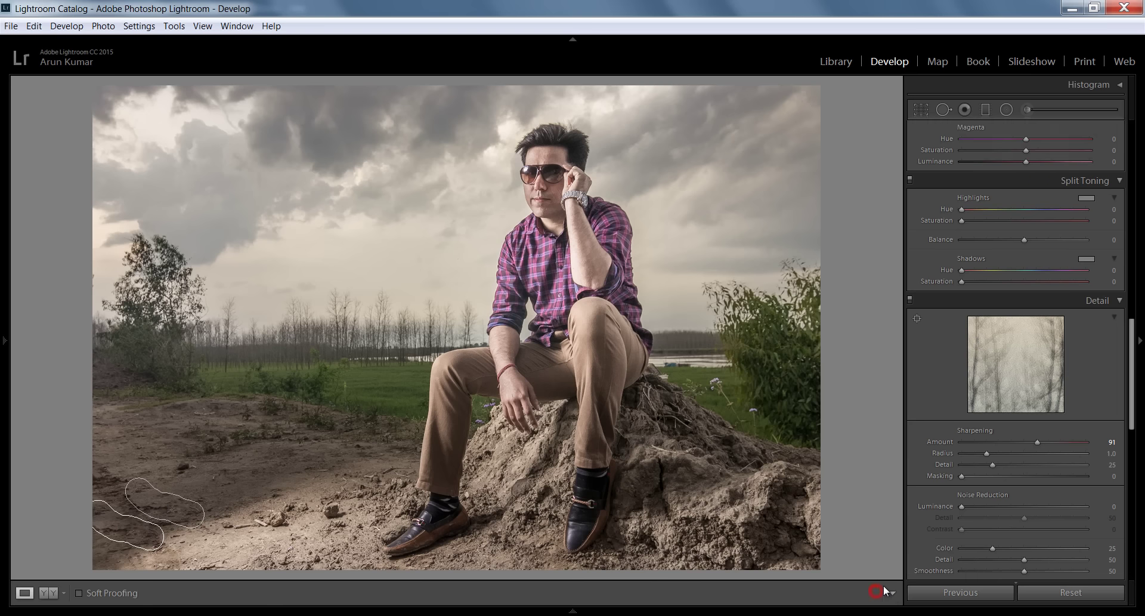
pyautogui.moveTo(1140, 345); pyautogui.dragTo(1139, 400)
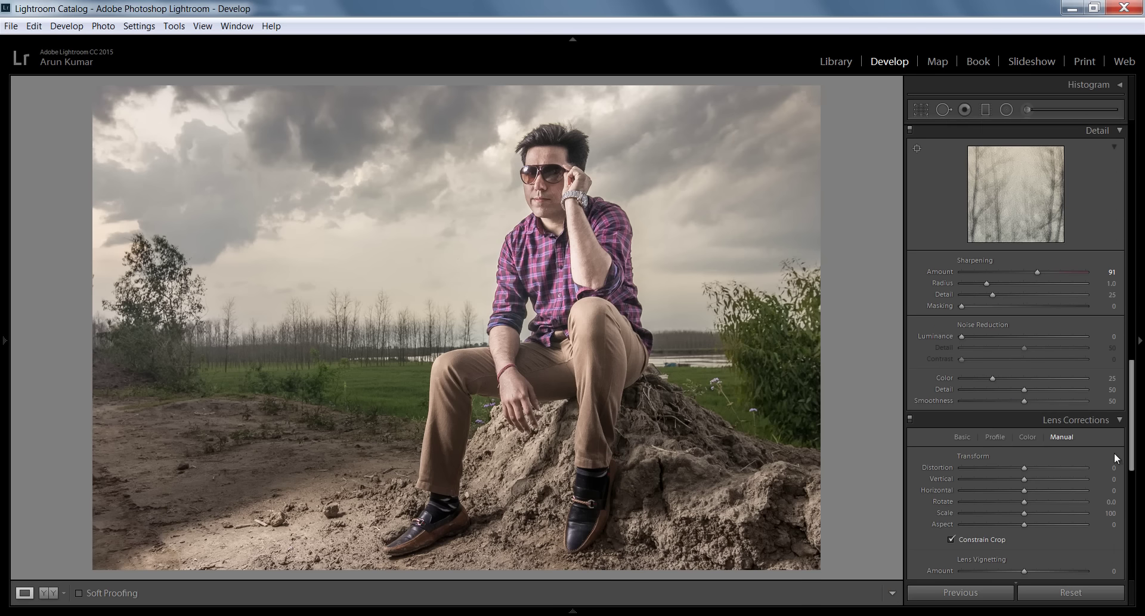
# Step: Try lens distortion, reset it to 0, then add a −31 post-crop vignette
pyautogui.moveTo(1113, 467); pyautogui.dragTo(1095, 467)
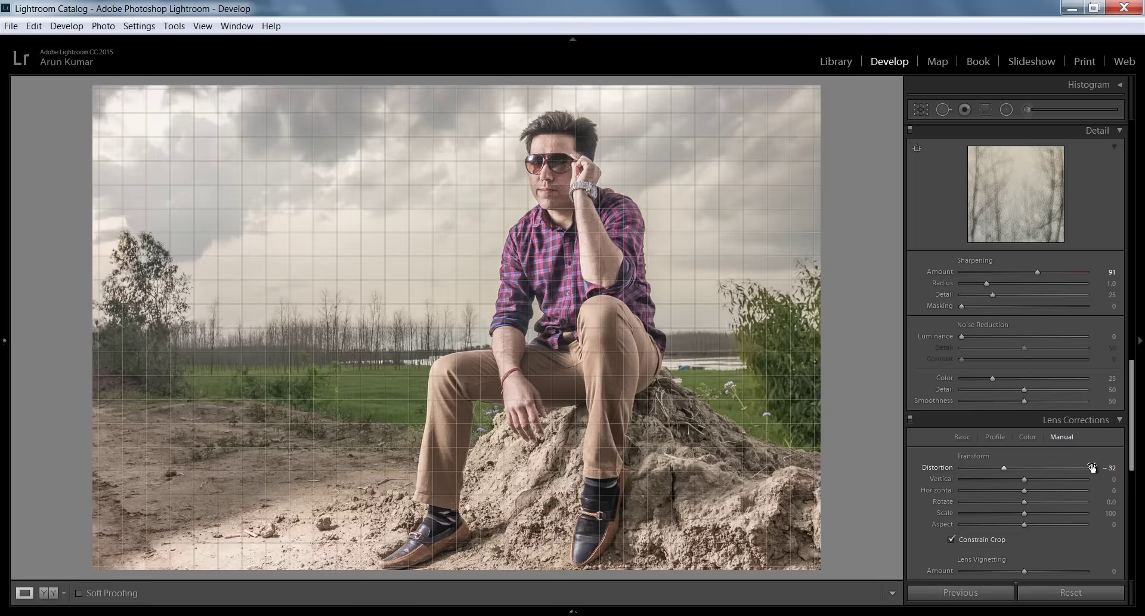
pyautogui.doubleClick(940, 468)
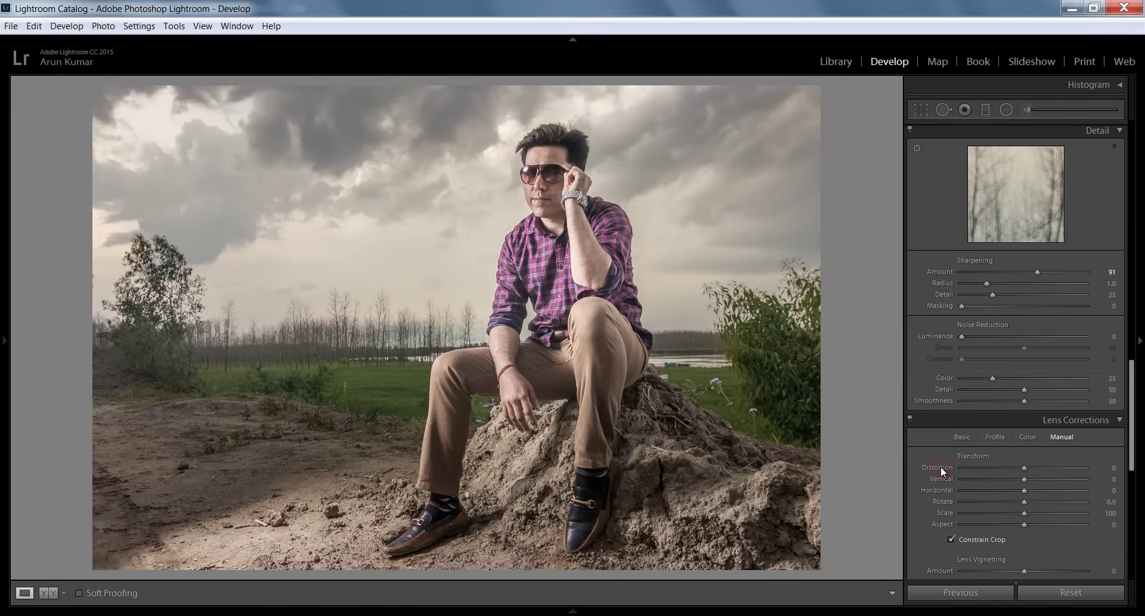
pyautogui.moveTo(1130, 413); pyautogui.dragTo(1128, 480)
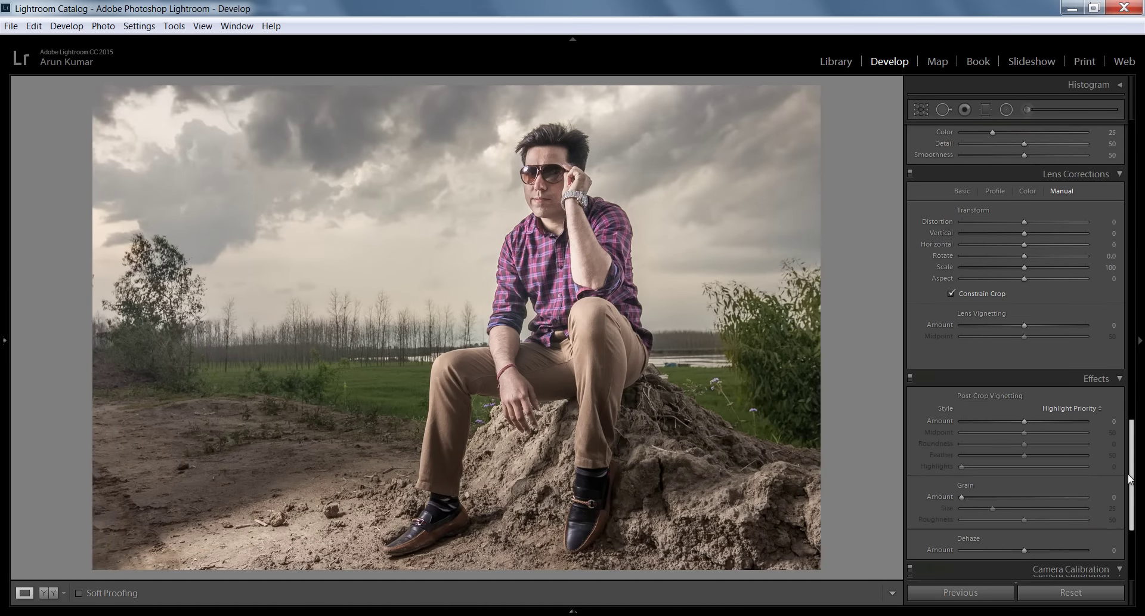
pyautogui.moveTo(1109, 418); pyautogui.dragTo(1089, 418)
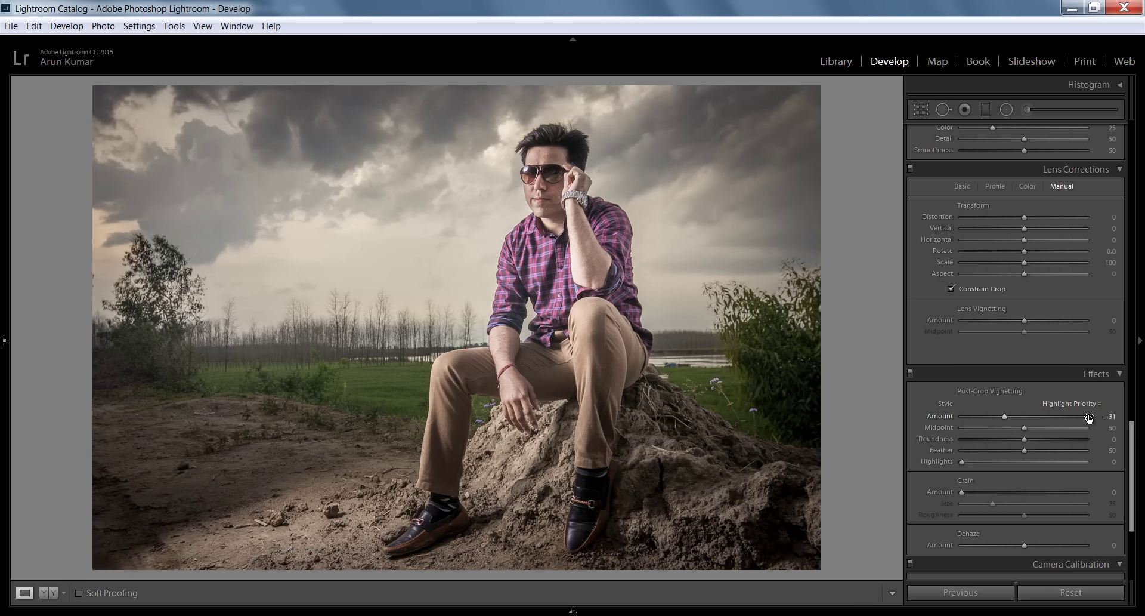
pyautogui.moveTo(1137, 440); pyautogui.dragTo(1139, 137)
# Step: On the RGB tone curve, lift the black point to about 8.6% to fade shadows
pyautogui.click(1044, 491)
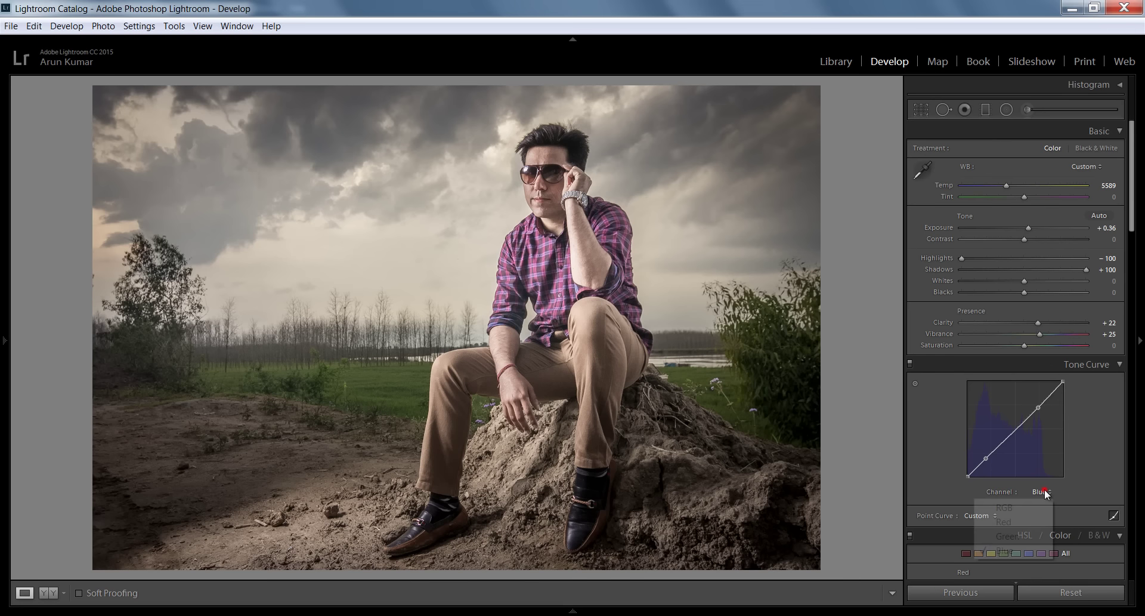
pyautogui.click(1036, 507)
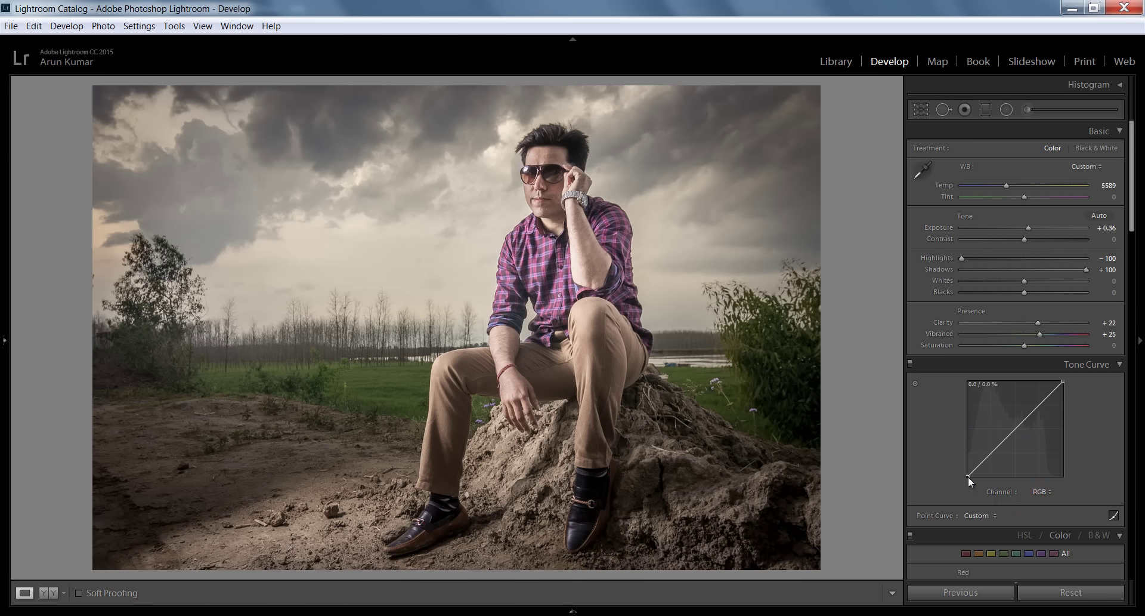
pyautogui.moveTo(968, 476); pyautogui.dragTo(969, 467)
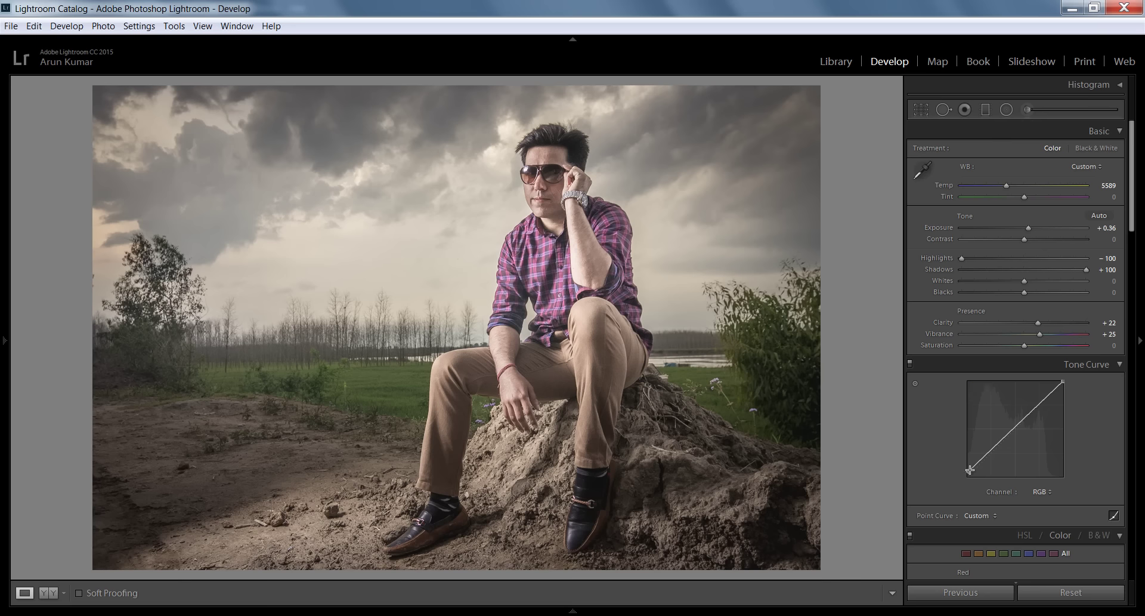
pyautogui.moveTo(970, 469); pyautogui.dragTo(968, 467)
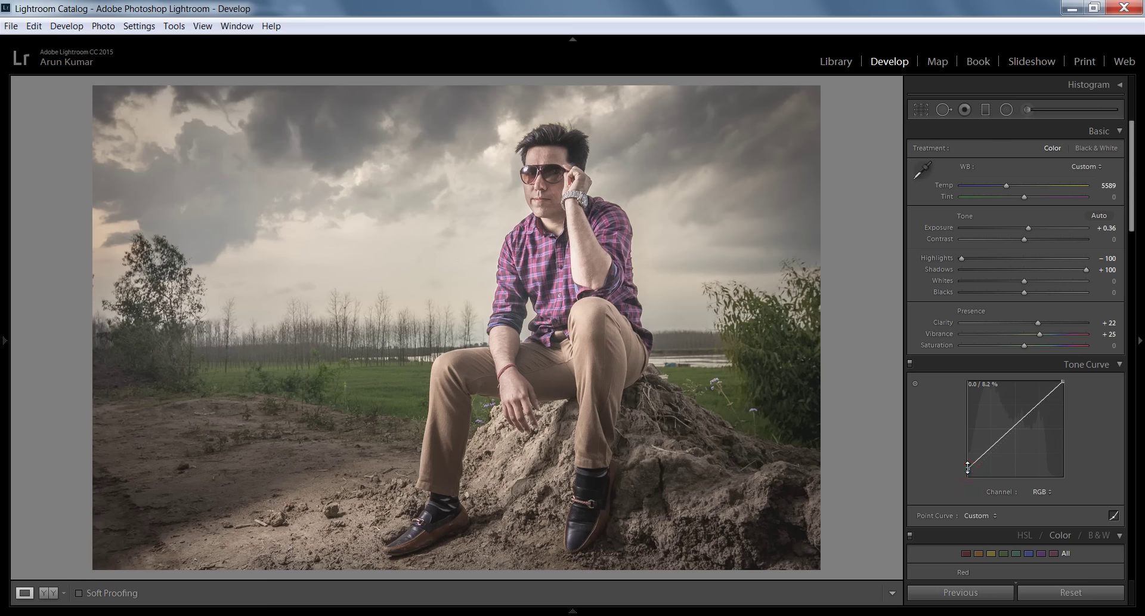
pyautogui.moveTo(968, 467); pyautogui.dragTo(967, 466)
# Step: Ease the existing radial filter around the man to +0.20 exposure and close it
pyautogui.click(1007, 109)
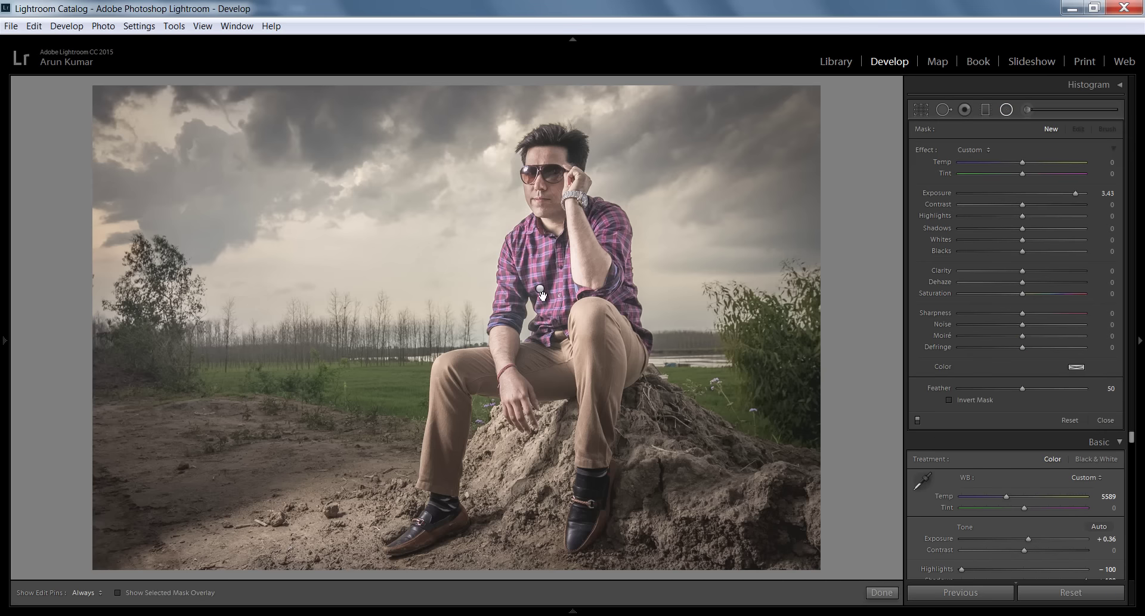
pyautogui.click(540, 288)
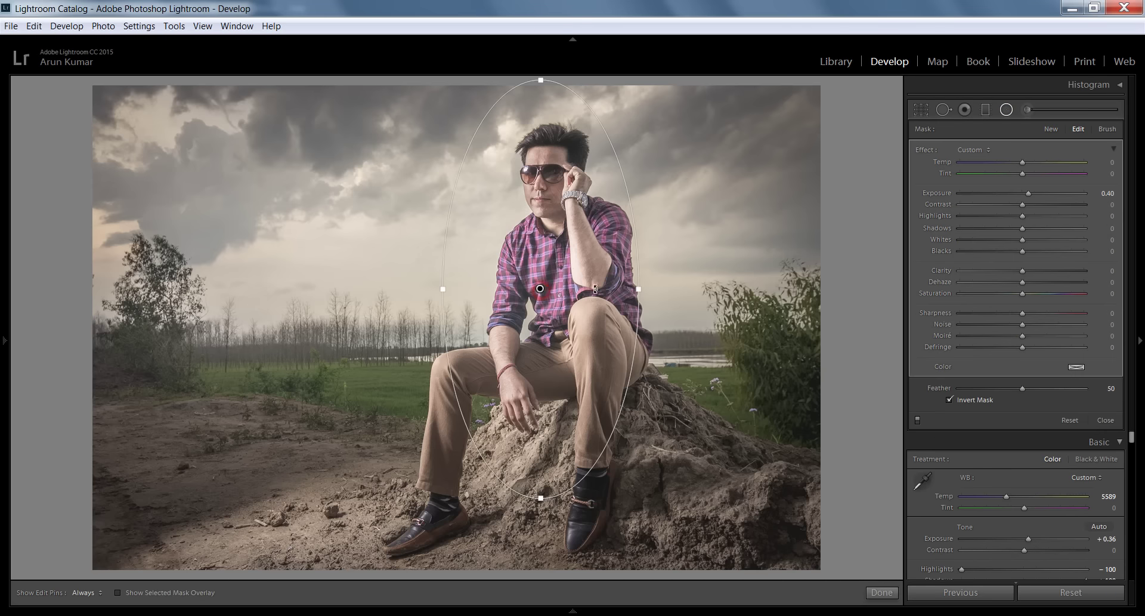
pyautogui.doubleClick(938, 193)
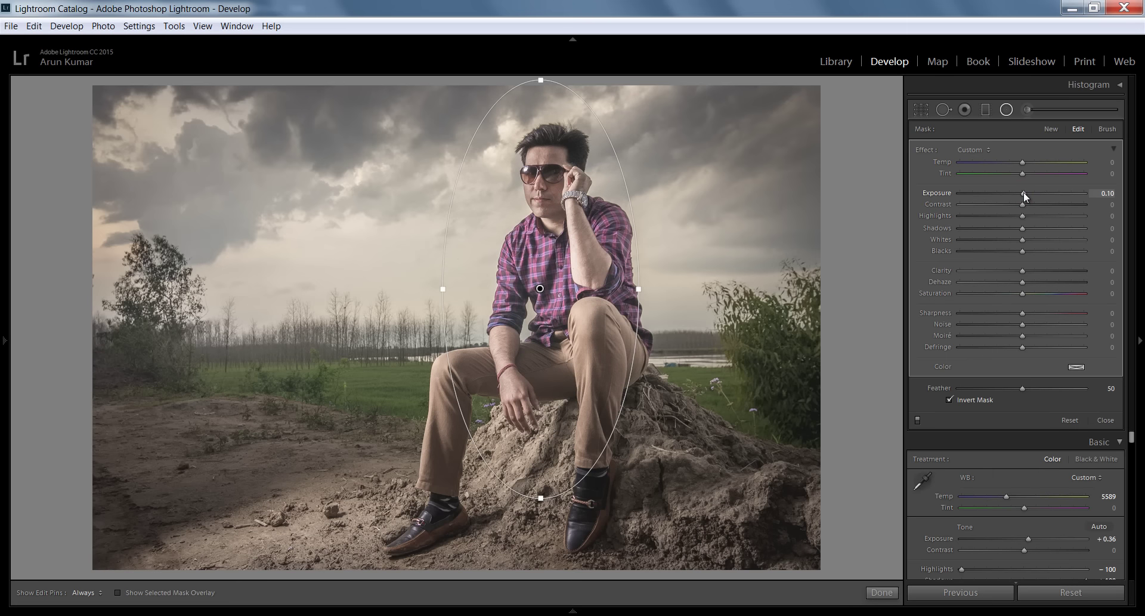
pyautogui.click(883, 593)
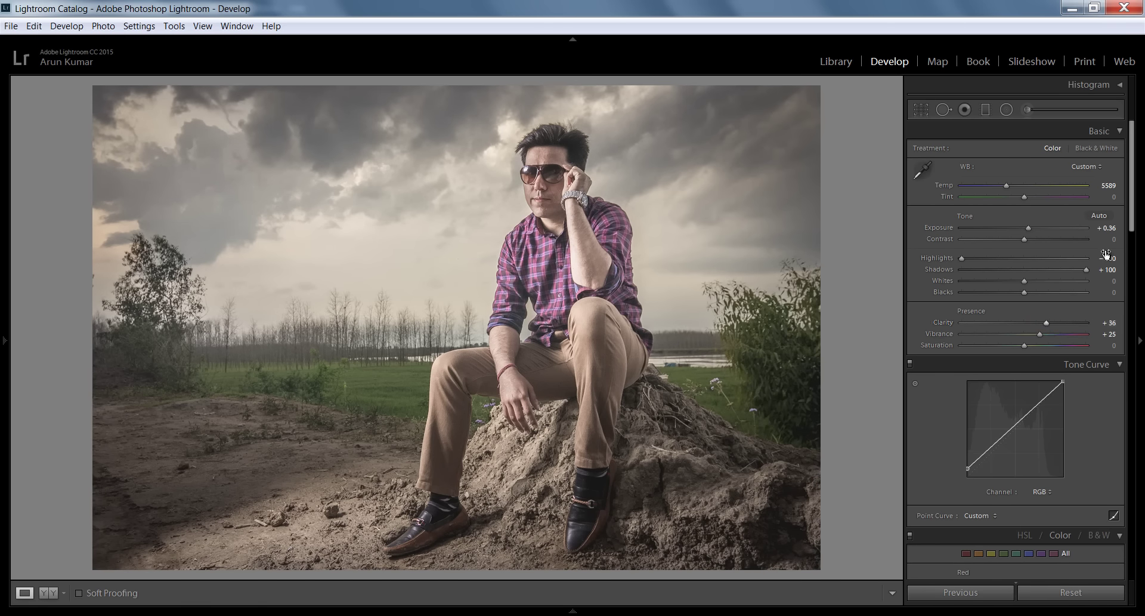
# Step: Raise sharpening Amount to 106, compare before/after, then return to the single edited view
pyautogui.moveTo(1132, 179); pyautogui.dragTo(1123, 332)
pyautogui.scroll(-3, 1035, 357)
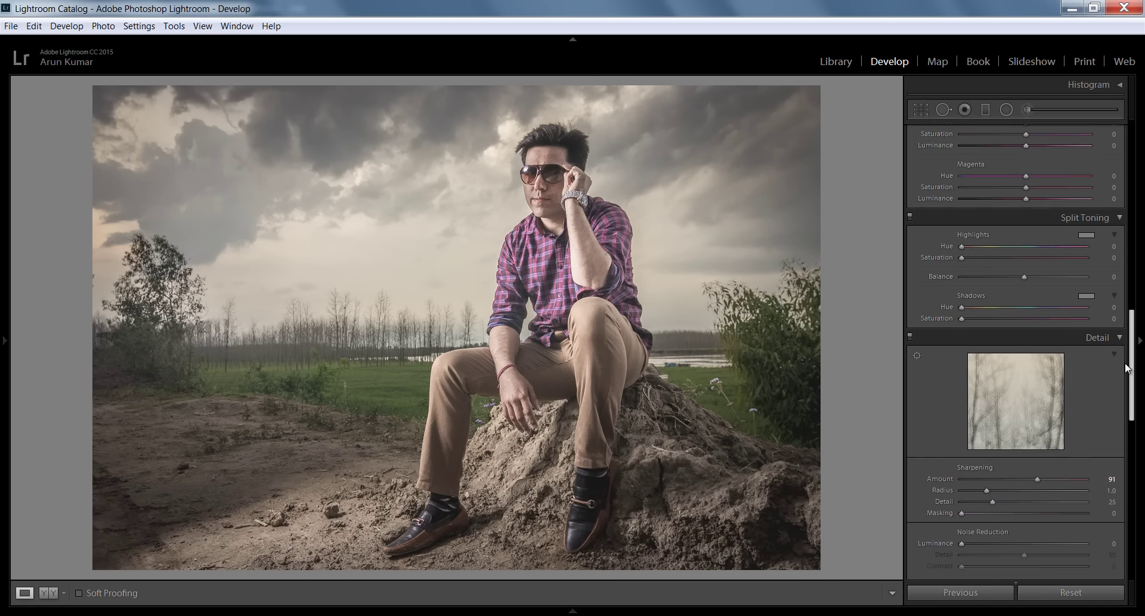
pyautogui.scroll(-2, 1036, 357)
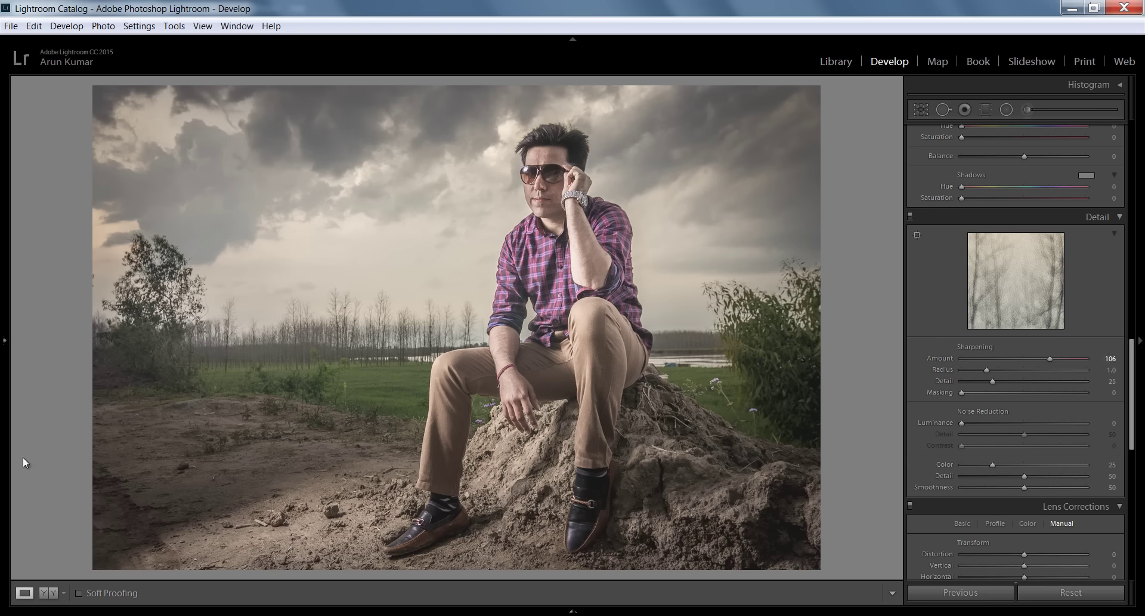
pyautogui.click(49, 593)
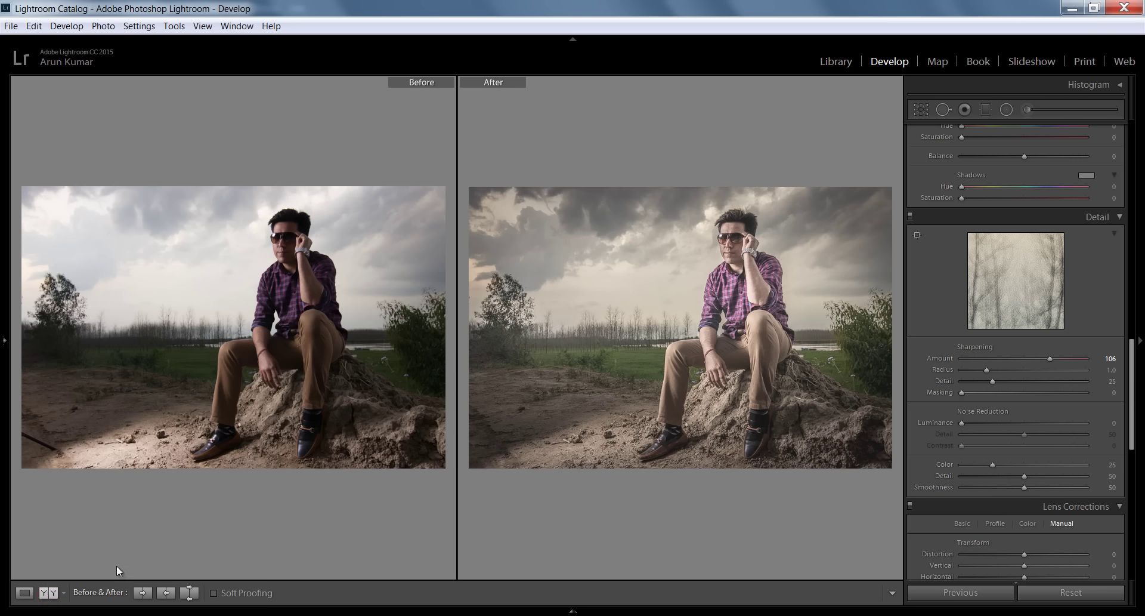
pyautogui.click(24, 592)
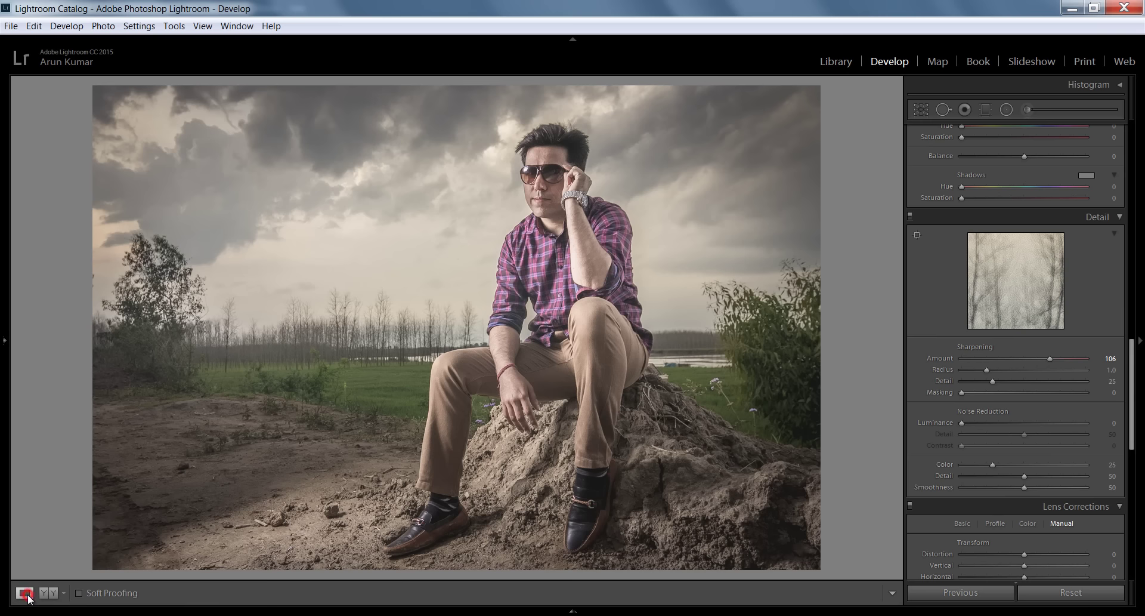
# Step: Add a graduated filter from the bottom, darkening the ground and mound at −0.86 exposure
pyautogui.click(985, 111)
pyautogui.moveTo(564, 389); pyautogui.dragTo(555, 151)
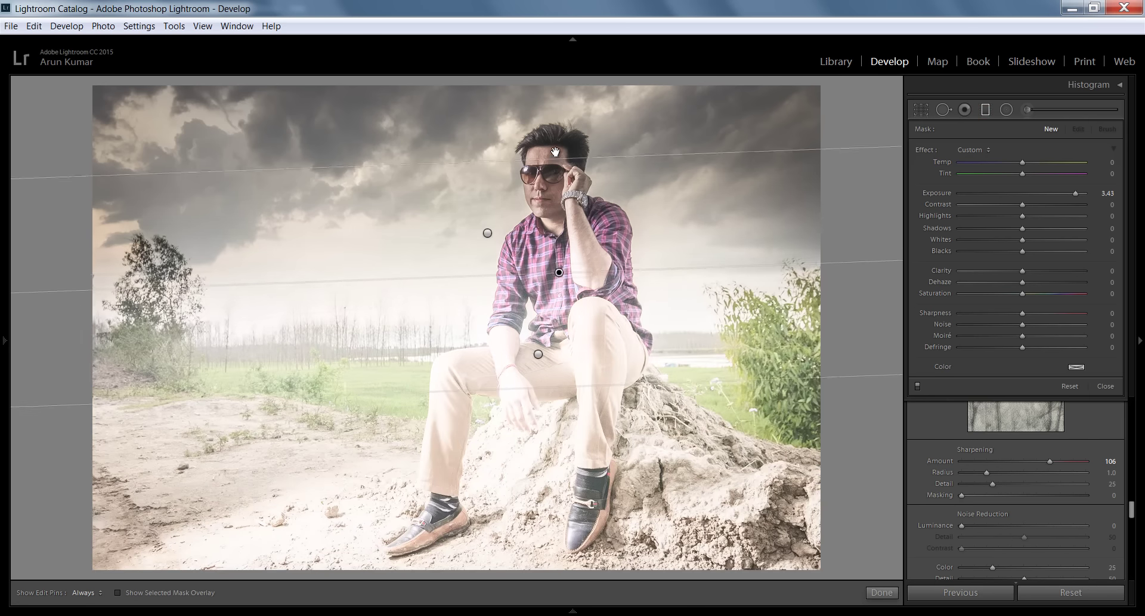
pyautogui.doubleClick(927, 193)
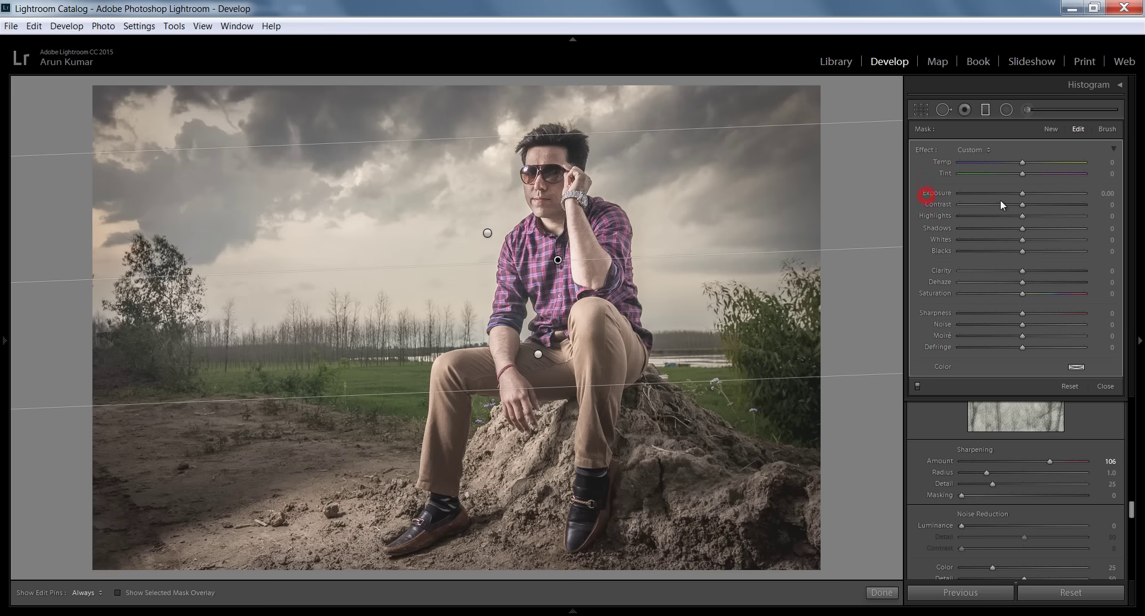
pyautogui.moveTo(1023, 193); pyautogui.dragTo(1009, 192)
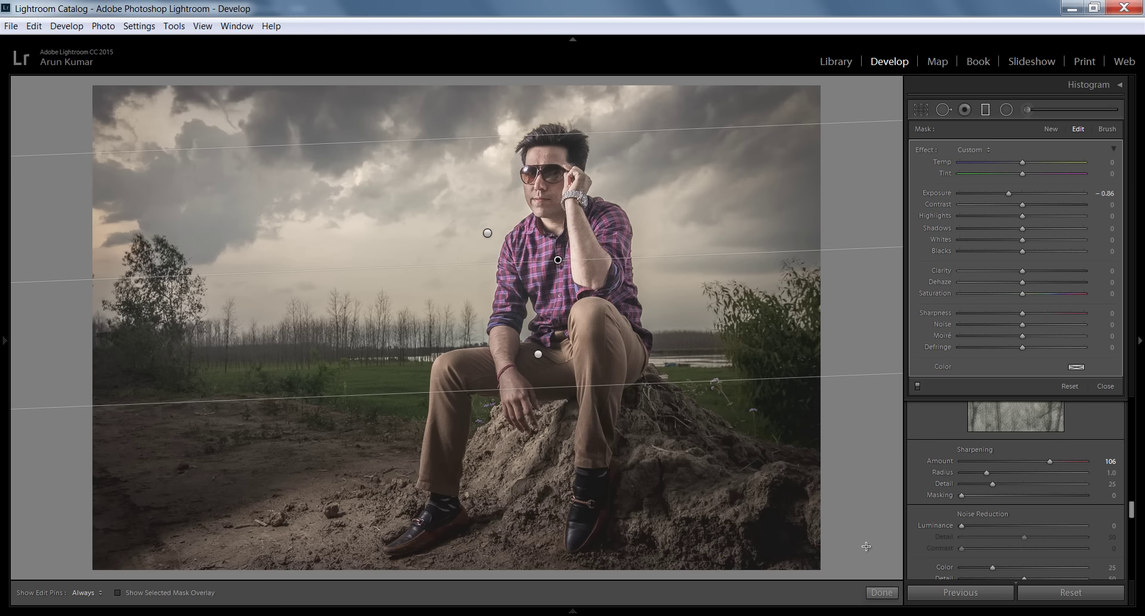
pyautogui.click(881, 592)
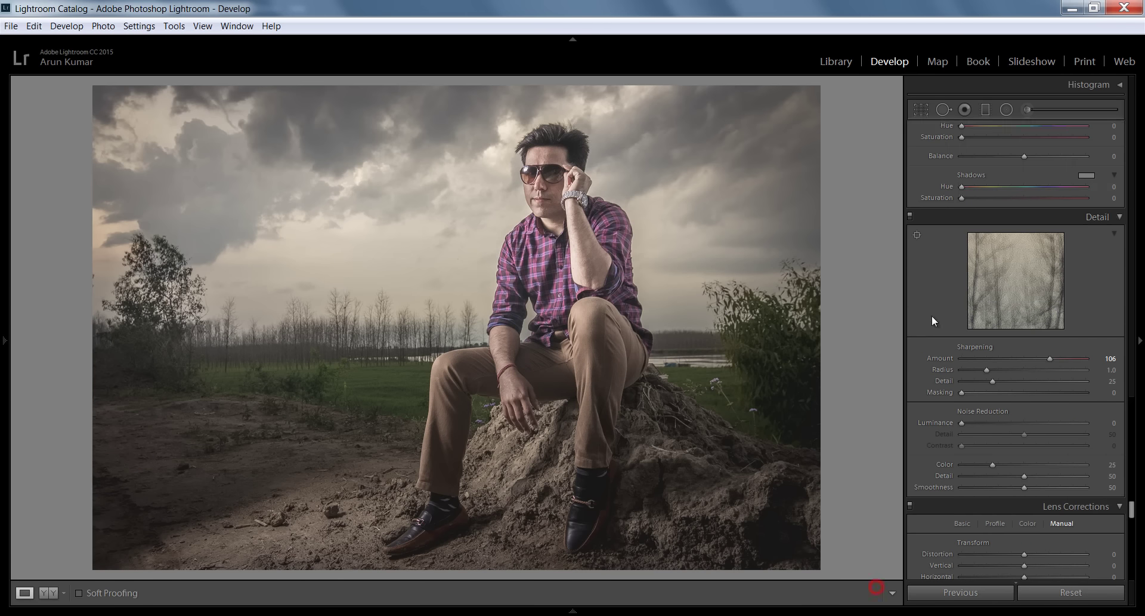
# Step: Paint an adjustment brush over the man's raised hand, brightening it at +0.17 exposure
pyautogui.click(1028, 109)
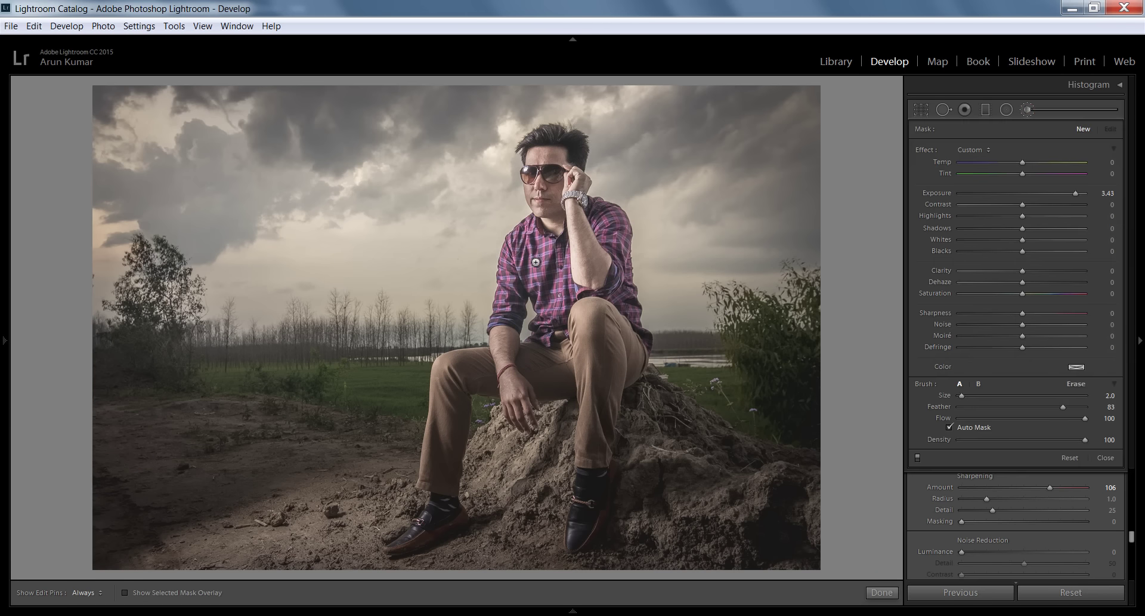
pyautogui.scroll(5, 536, 262)
pyautogui.moveTo(1074, 193); pyautogui.dragTo(1032, 194)
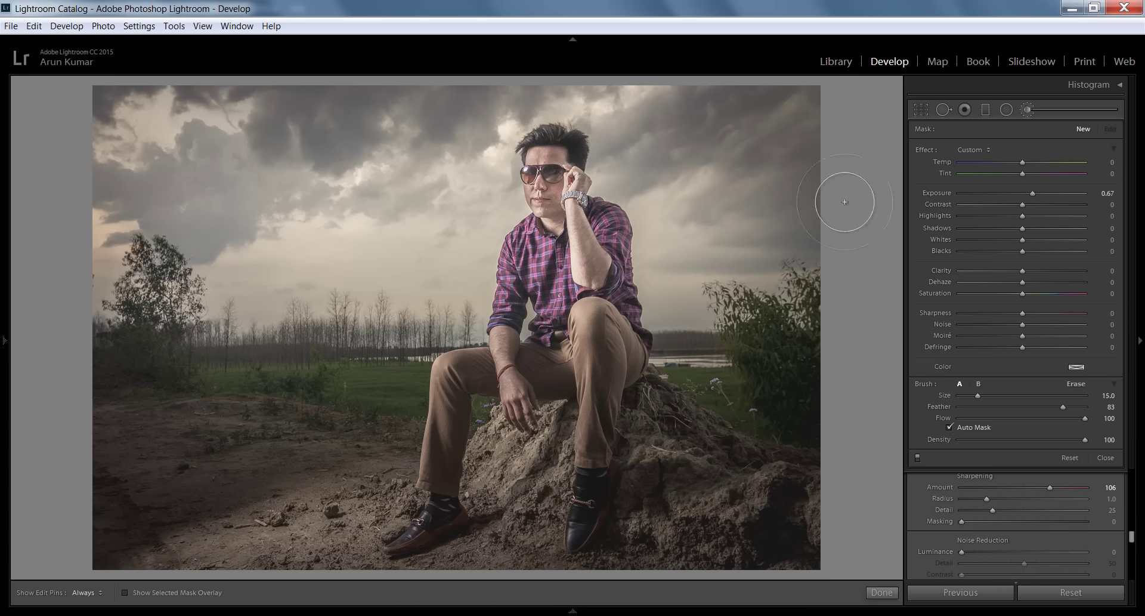
pyautogui.moveTo(562, 199); pyautogui.dragTo(844, 201)
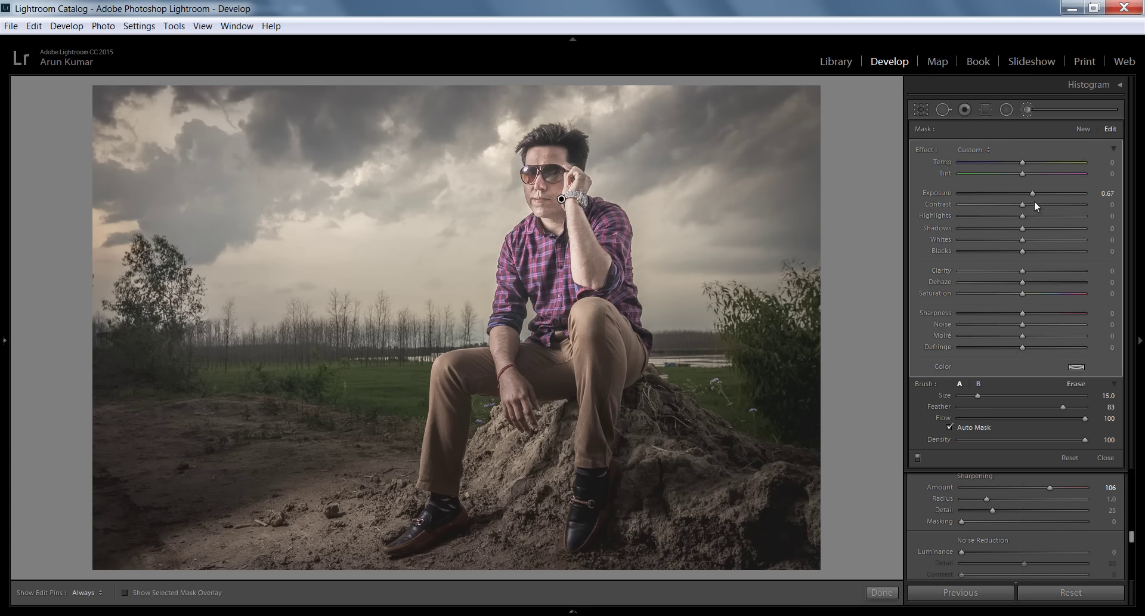
pyautogui.moveTo(1032, 193); pyautogui.dragTo(1026, 193)
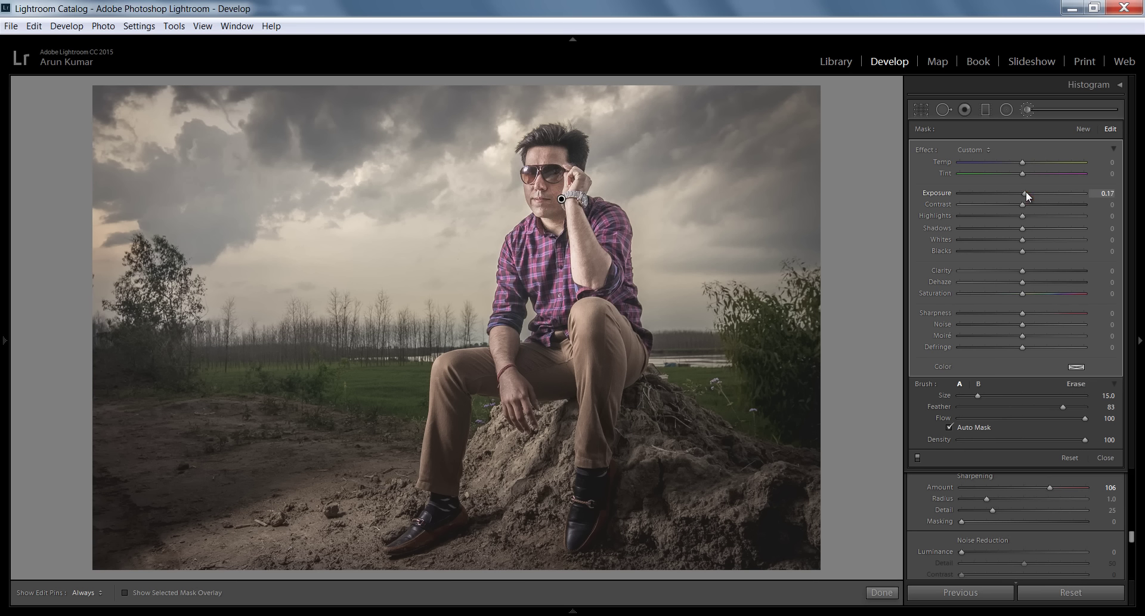
pyautogui.click(882, 592)
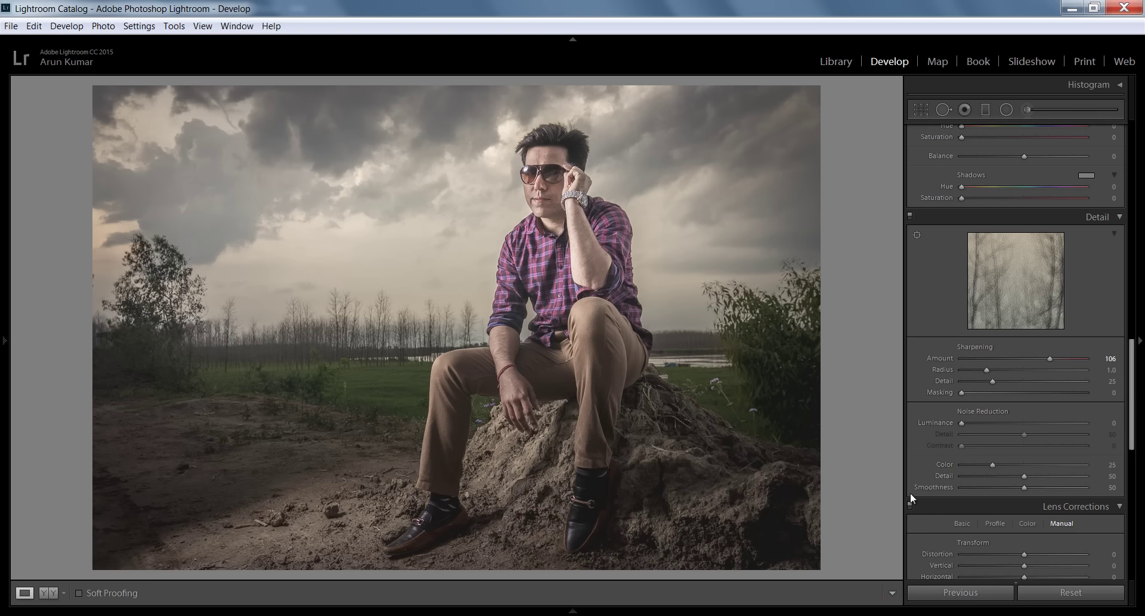
pyautogui.press('\\')
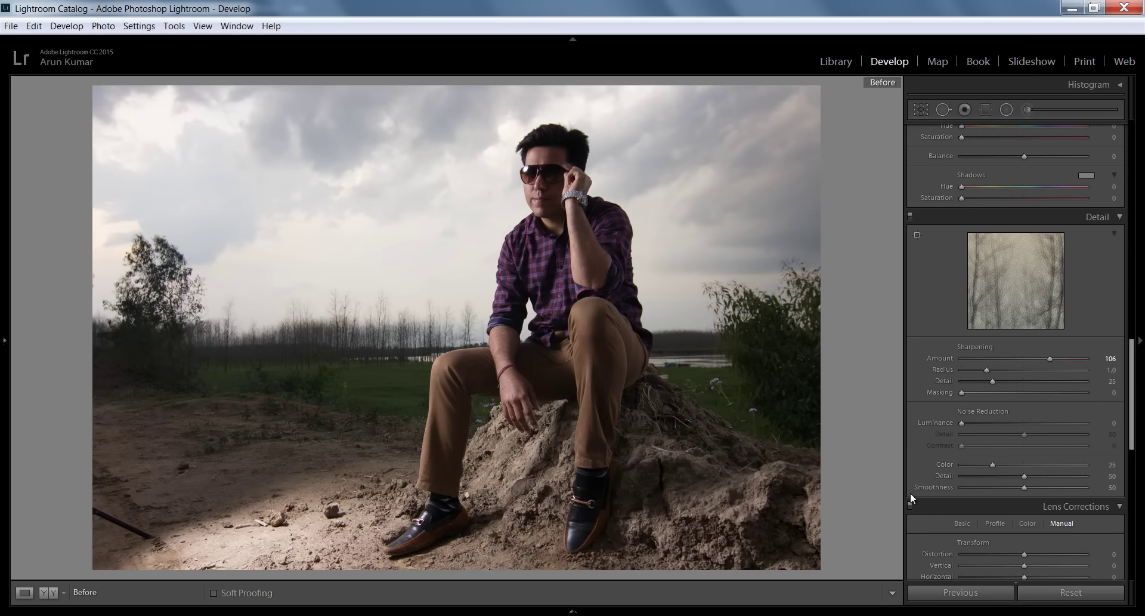
pyautogui.press('\\')
pyautogui.press('\\')
pyautogui.press('\\')
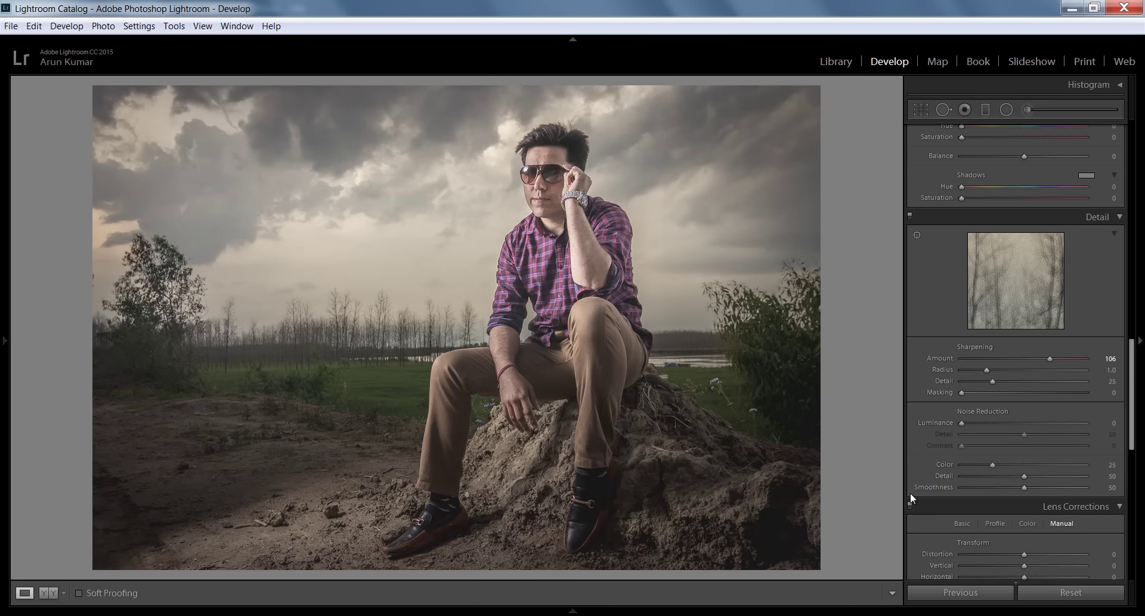
pyautogui.scroll(10, 1082, 317)
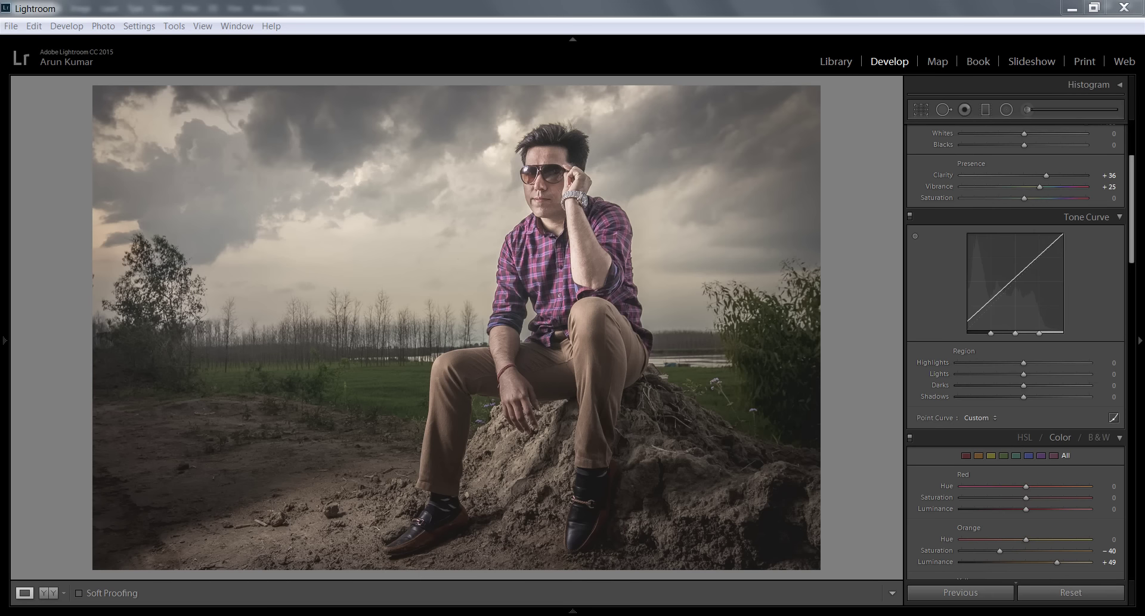
# Step: Raise Whites to +38 and set tone curve Highlights +31 and Lights −6
pyautogui.moveTo(1133, 208); pyautogui.dragTo(1134, 188)
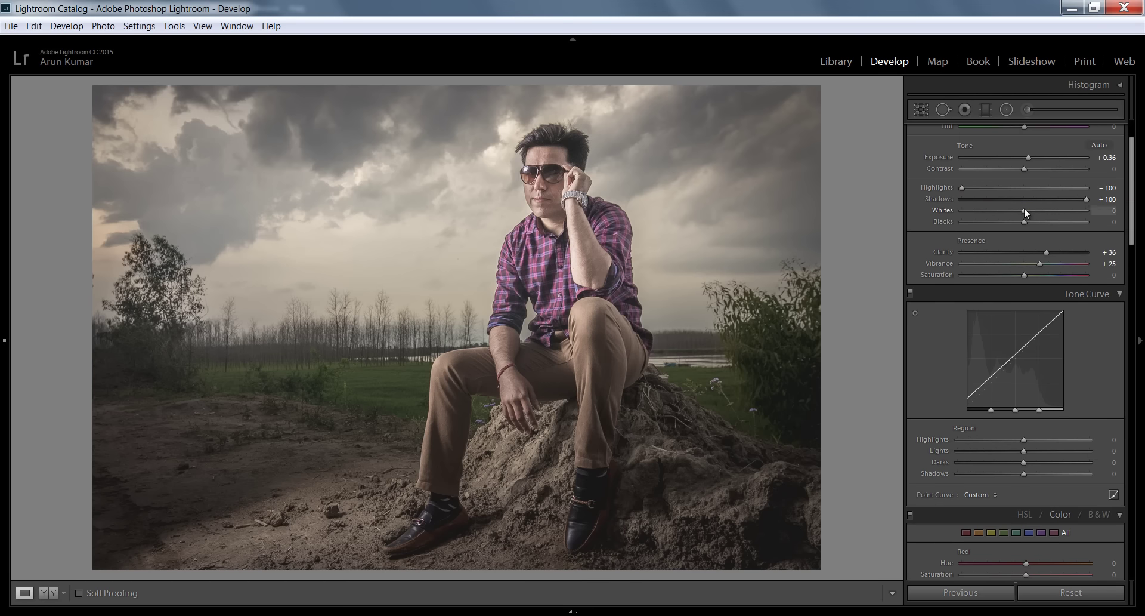
pyautogui.click(1057, 211)
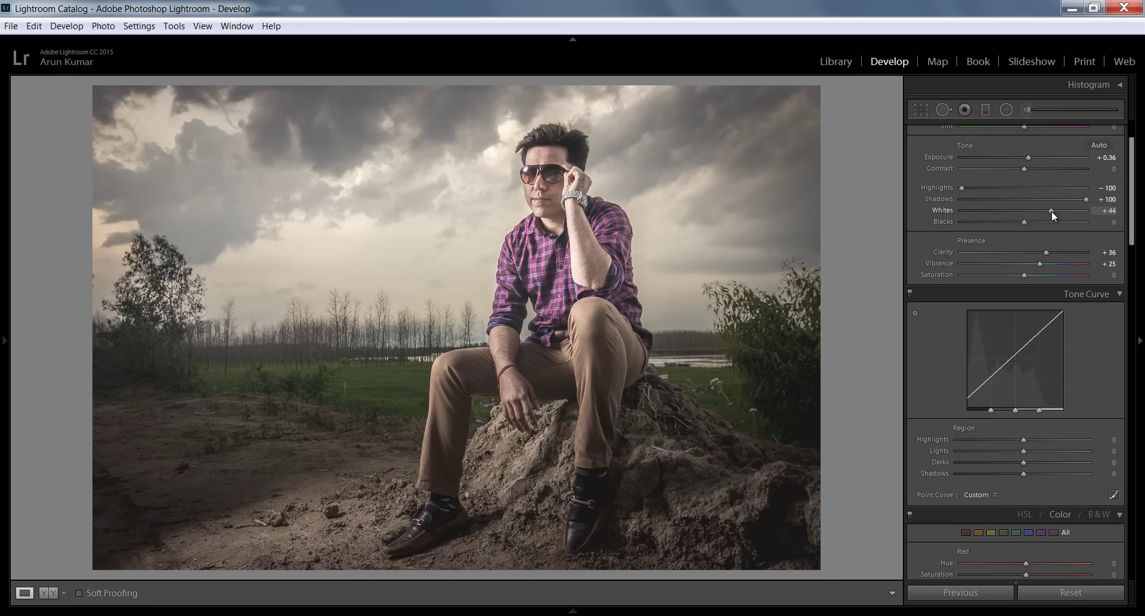
pyautogui.moveTo(1035, 214)
pyautogui.mouseDown()
pyautogui.moveTo(1068, 228)
pyautogui.moveTo(1032, 221)
pyautogui.mouseUp()
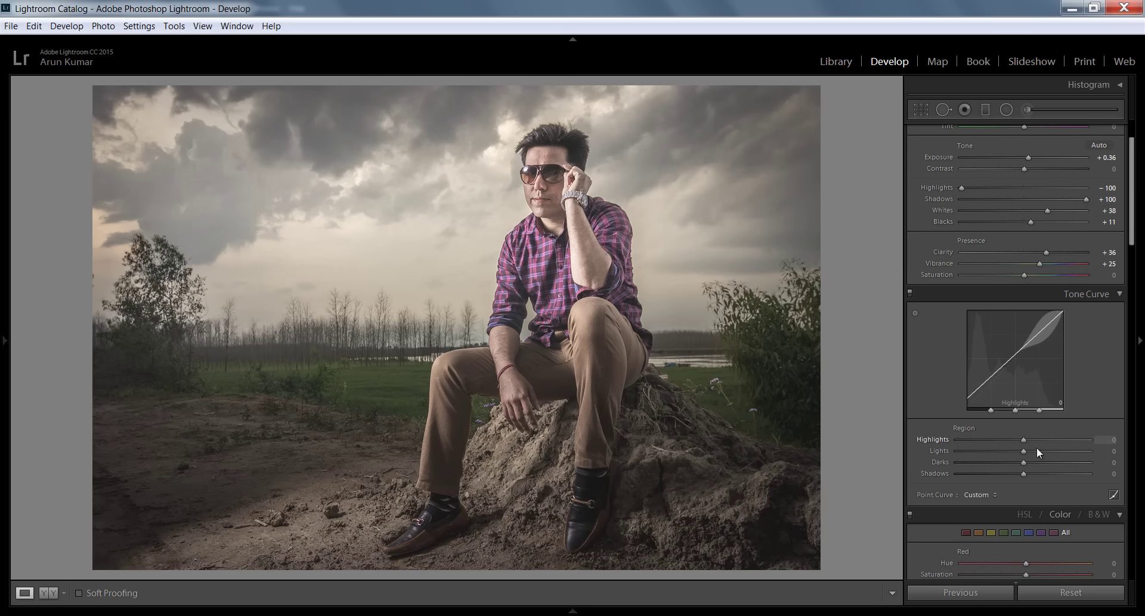
pyautogui.moveTo(1024, 439); pyautogui.dragTo(1045, 439)
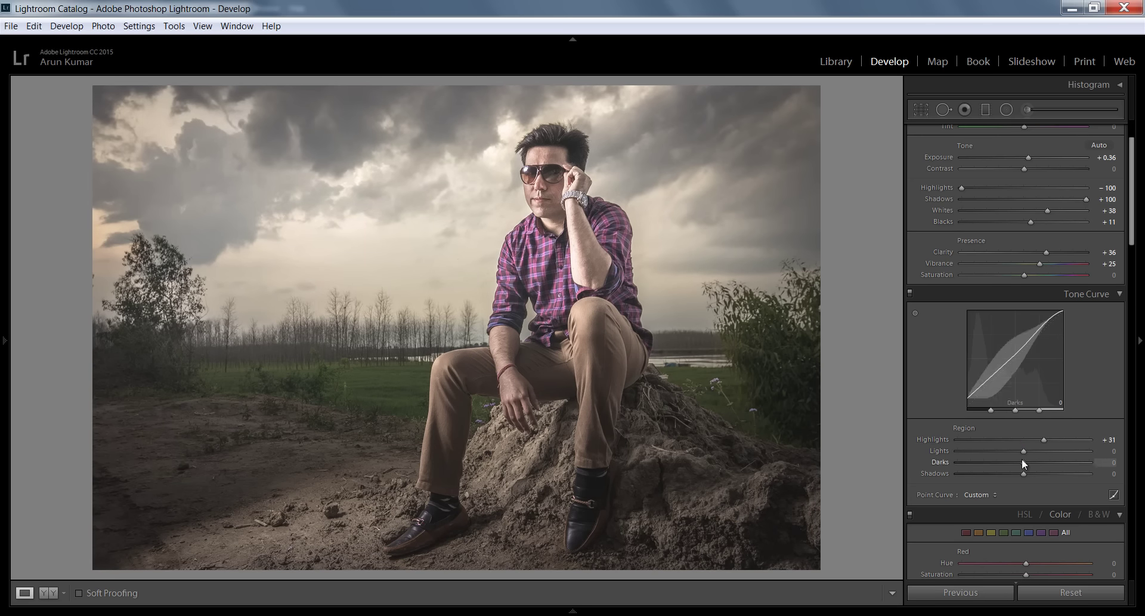
pyautogui.moveTo(1025, 451)
pyautogui.mouseDown()
pyautogui.moveTo(1006, 452)
pyautogui.moveTo(1038, 465)
pyautogui.moveTo(1018, 472)
pyautogui.mouseUp()
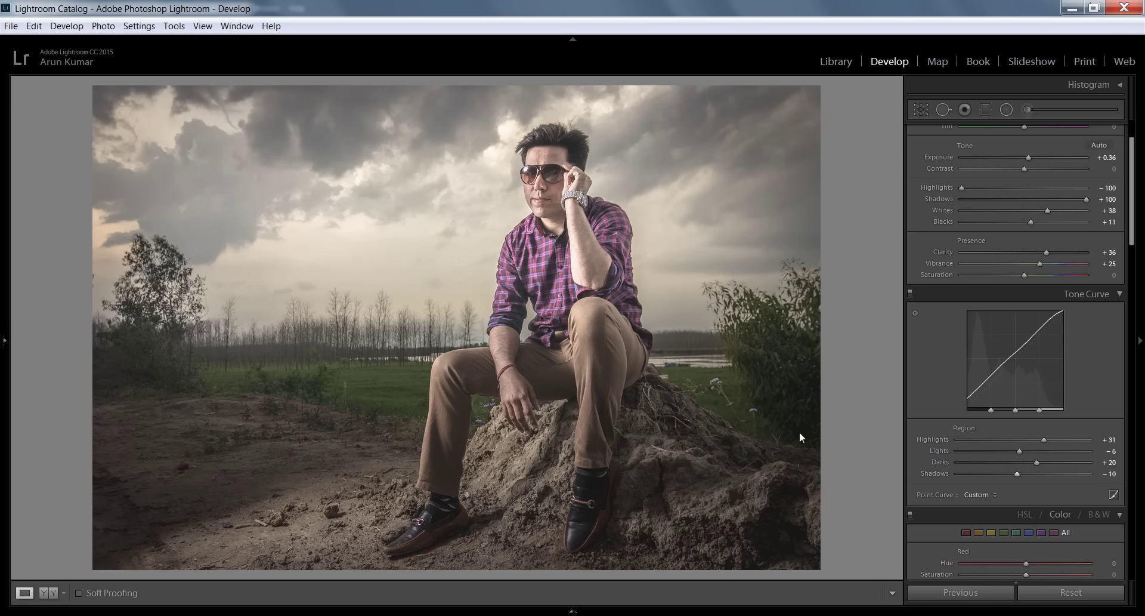